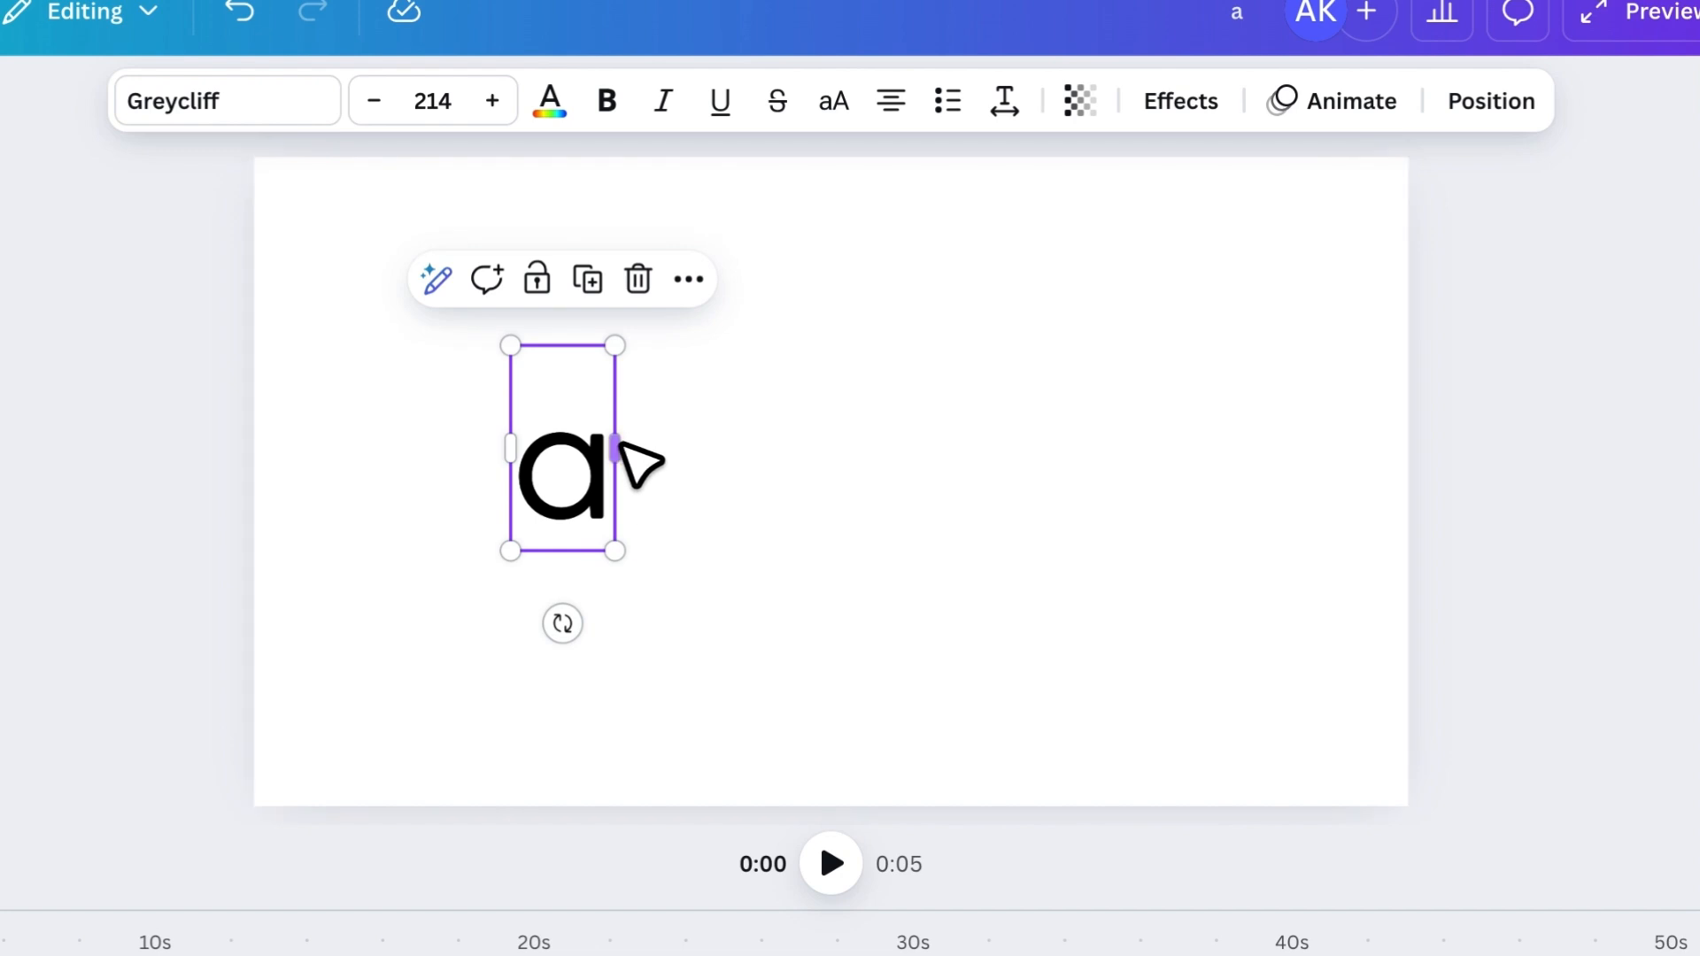
# - Duplicate the letter "a", place the copy beside it and change the copy to "n"
pyautogui.click(589, 284)
pyautogui.moveTo(589, 520); pyautogui.dragTo(672, 506)
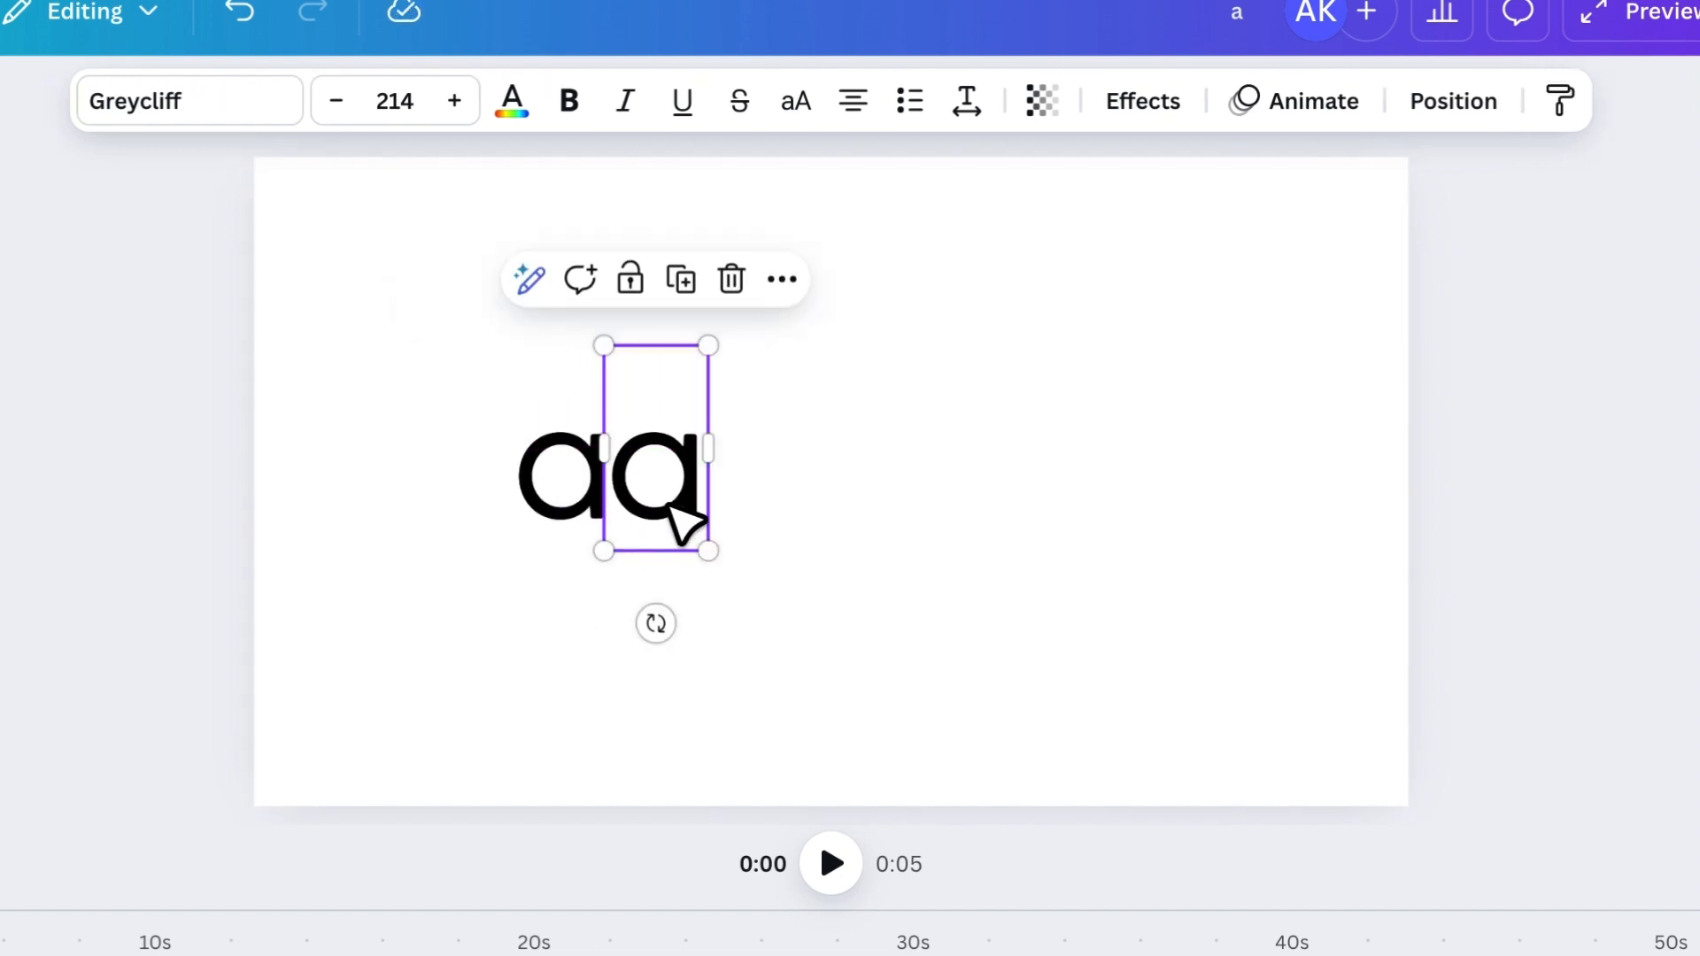
pyautogui.doubleClick(670, 503)
pyautogui.write('n')
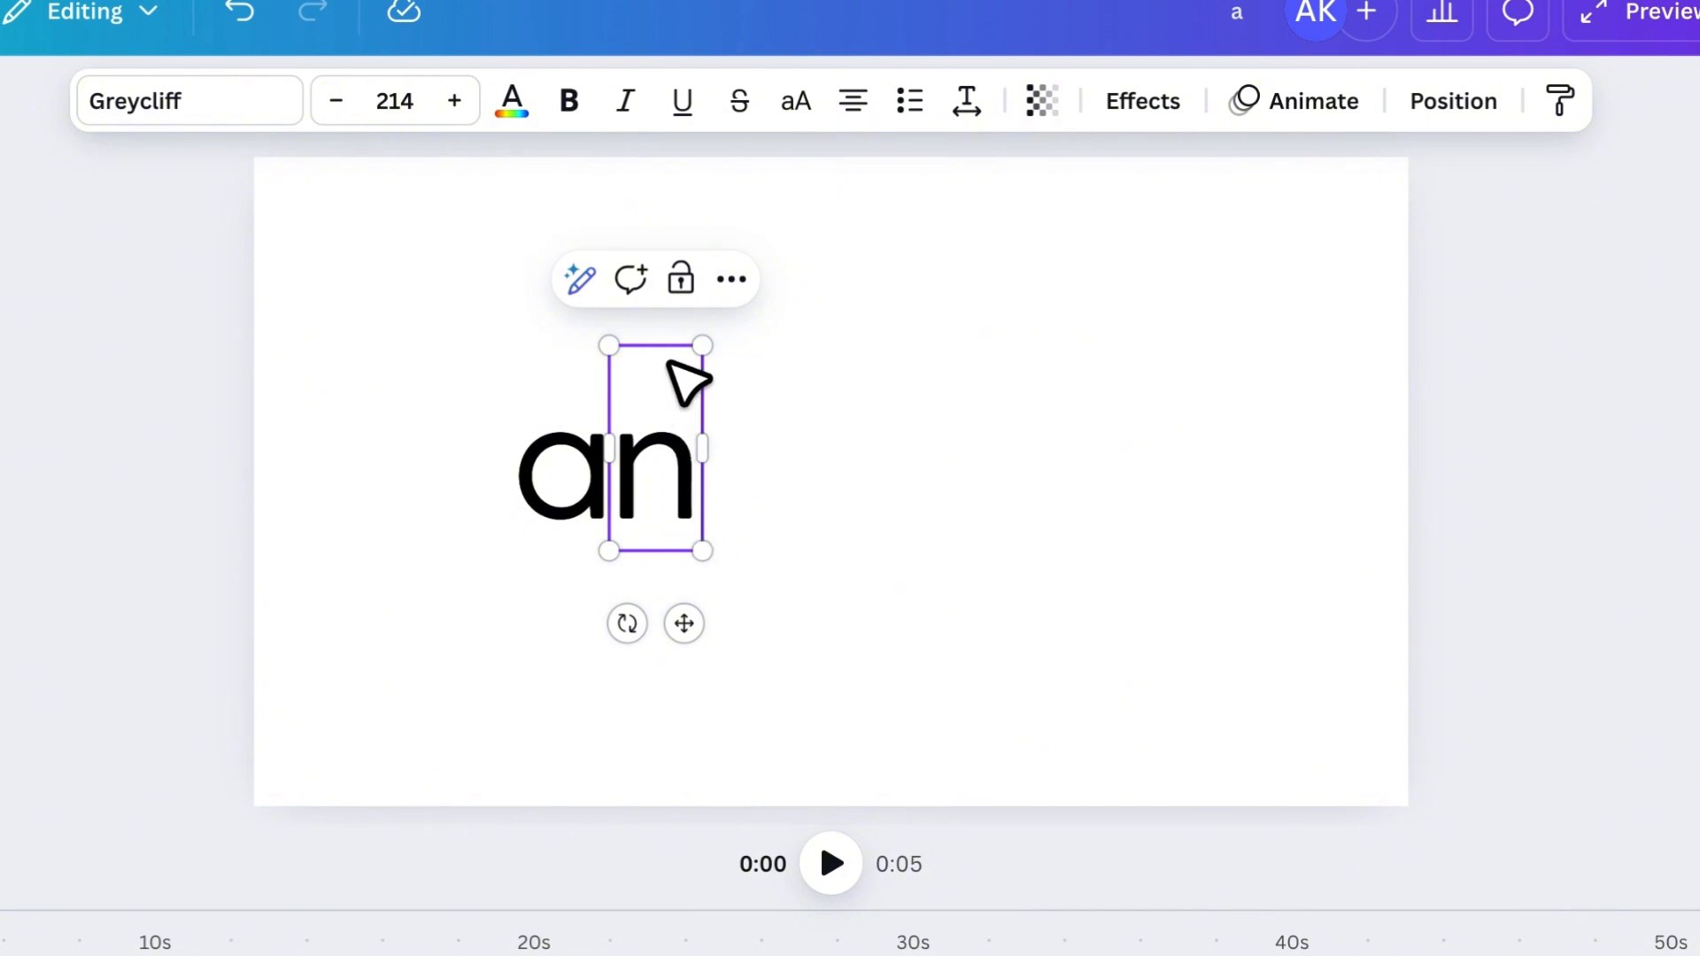
# - Duplicate the "n", place the copy beside it and change the copy to "i"
pyautogui.press('Escape')
pyautogui.click(680, 279)
pyautogui.moveTo(678, 474); pyautogui.dragTo(757, 471)
pyautogui.doubleClick(757, 471)
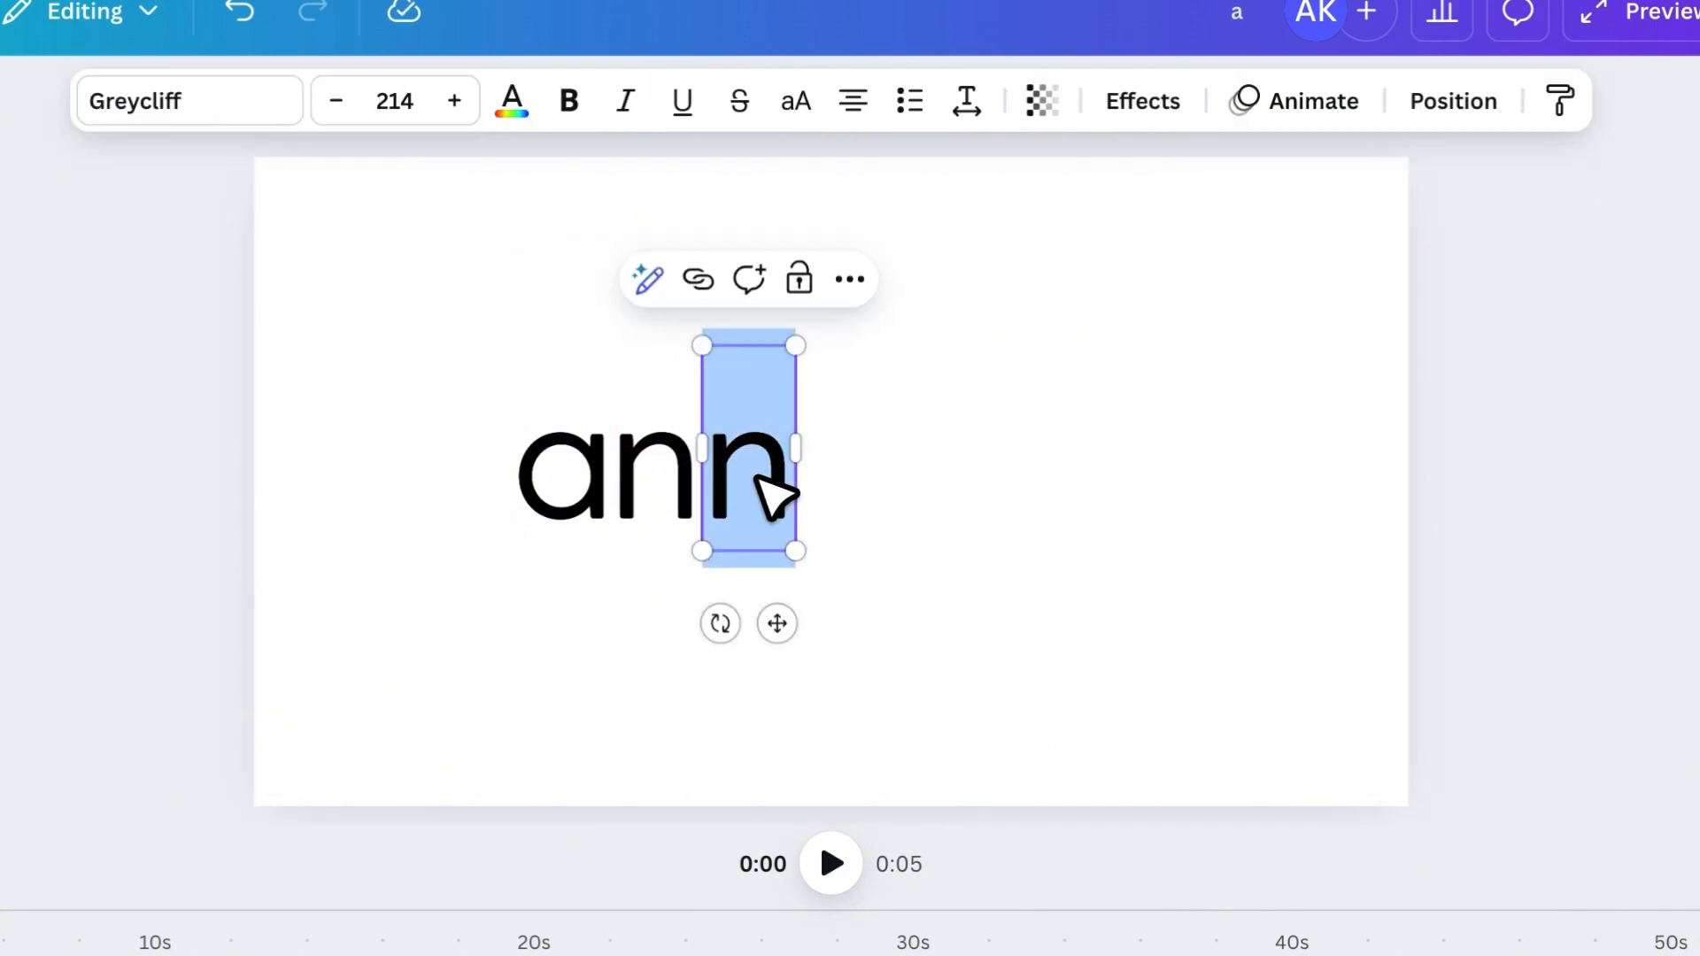
pyautogui.write('i')
# - Add the letters "m", "a", "t" and "e" as separate text boxes in a row to complete the word "animate"
pyautogui.press('super+v')
pyautogui.doubleClick(757, 477)
pyautogui.write('m')
pyautogui.press('super+v')
pyautogui.doubleClick(946, 462)
pyautogui.moveTo(871, 471); pyautogui.dragTo(1032, 487)
pyautogui.write('a')
pyautogui.press('super+v')
pyautogui.doubleClick(1030, 485)
pyautogui.write('t')
pyautogui.press('super+v')
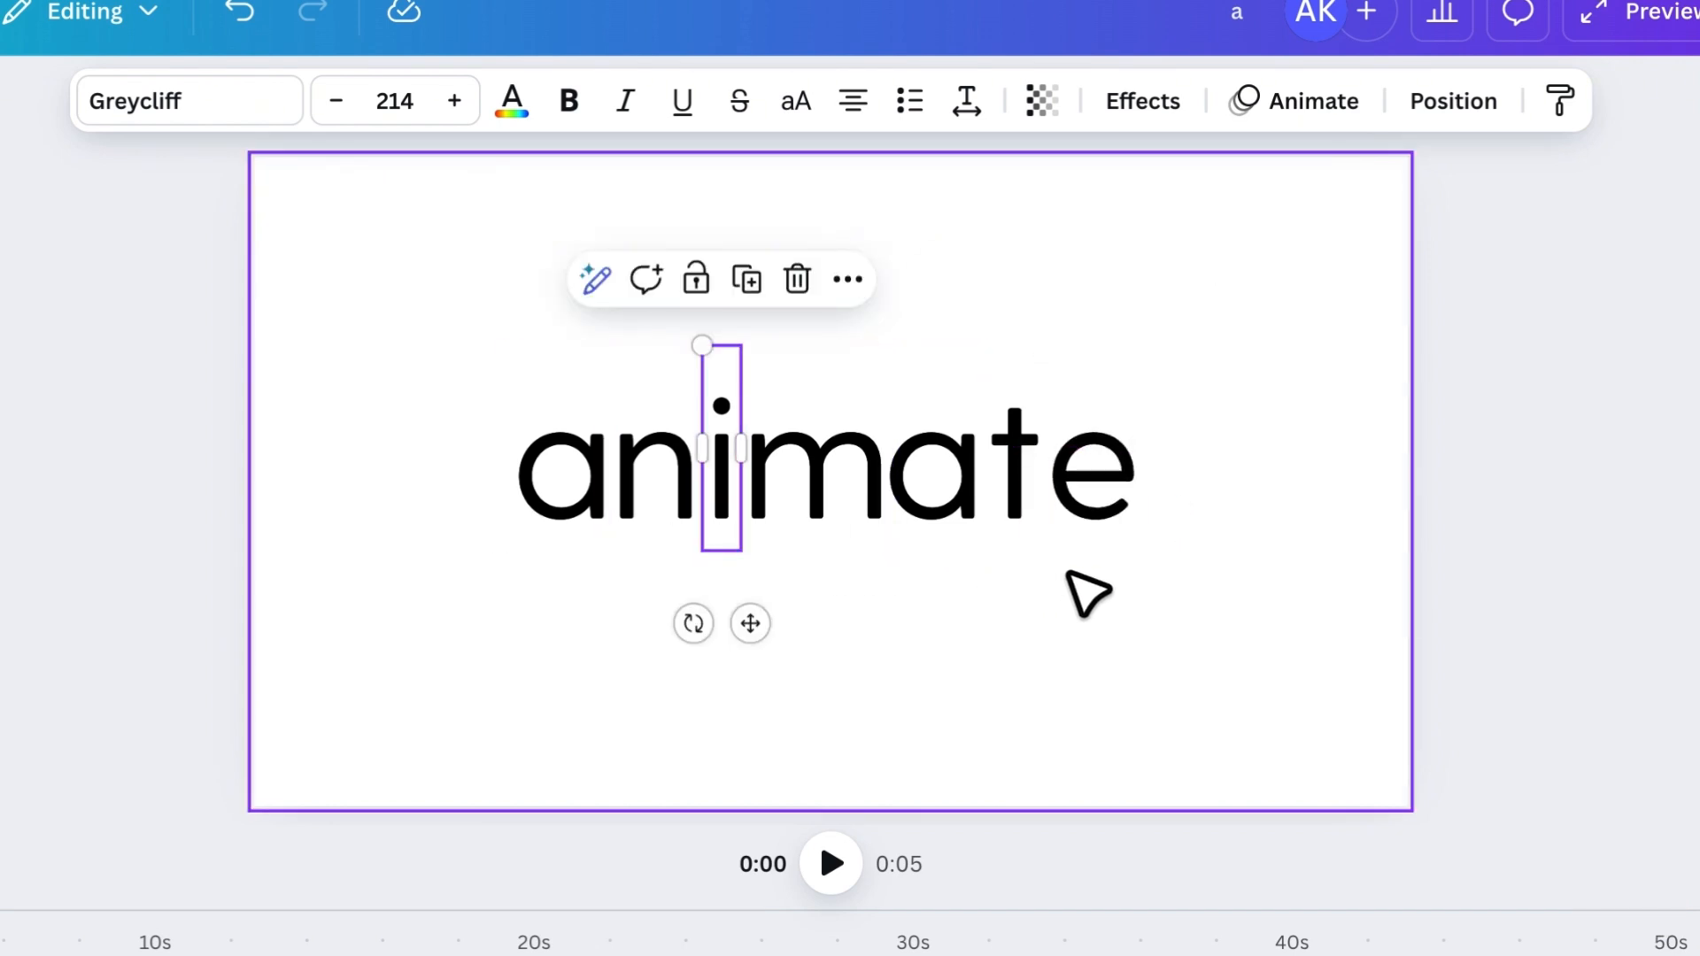
# - Close the gaps between the separate letters so that "animate" reads as one evenly spaced word
pyautogui.moveTo(666, 478); pyautogui.dragTo(694, 476)
pyautogui.press('Right')
pyautogui.press('Left')
pyautogui.moveTo(790, 448); pyautogui.dragTo(764, 450)
pyautogui.press('Left')
pyautogui.moveTo(944, 460); pyautogui.dragTo(915, 460)
pyautogui.click(1028, 455)
pyautogui.moveTo(1029, 456)
pyautogui.mouseDown()
pyautogui.moveTo(992, 455)
pyautogui.moveTo(1042, 459)
pyautogui.mouseUp()
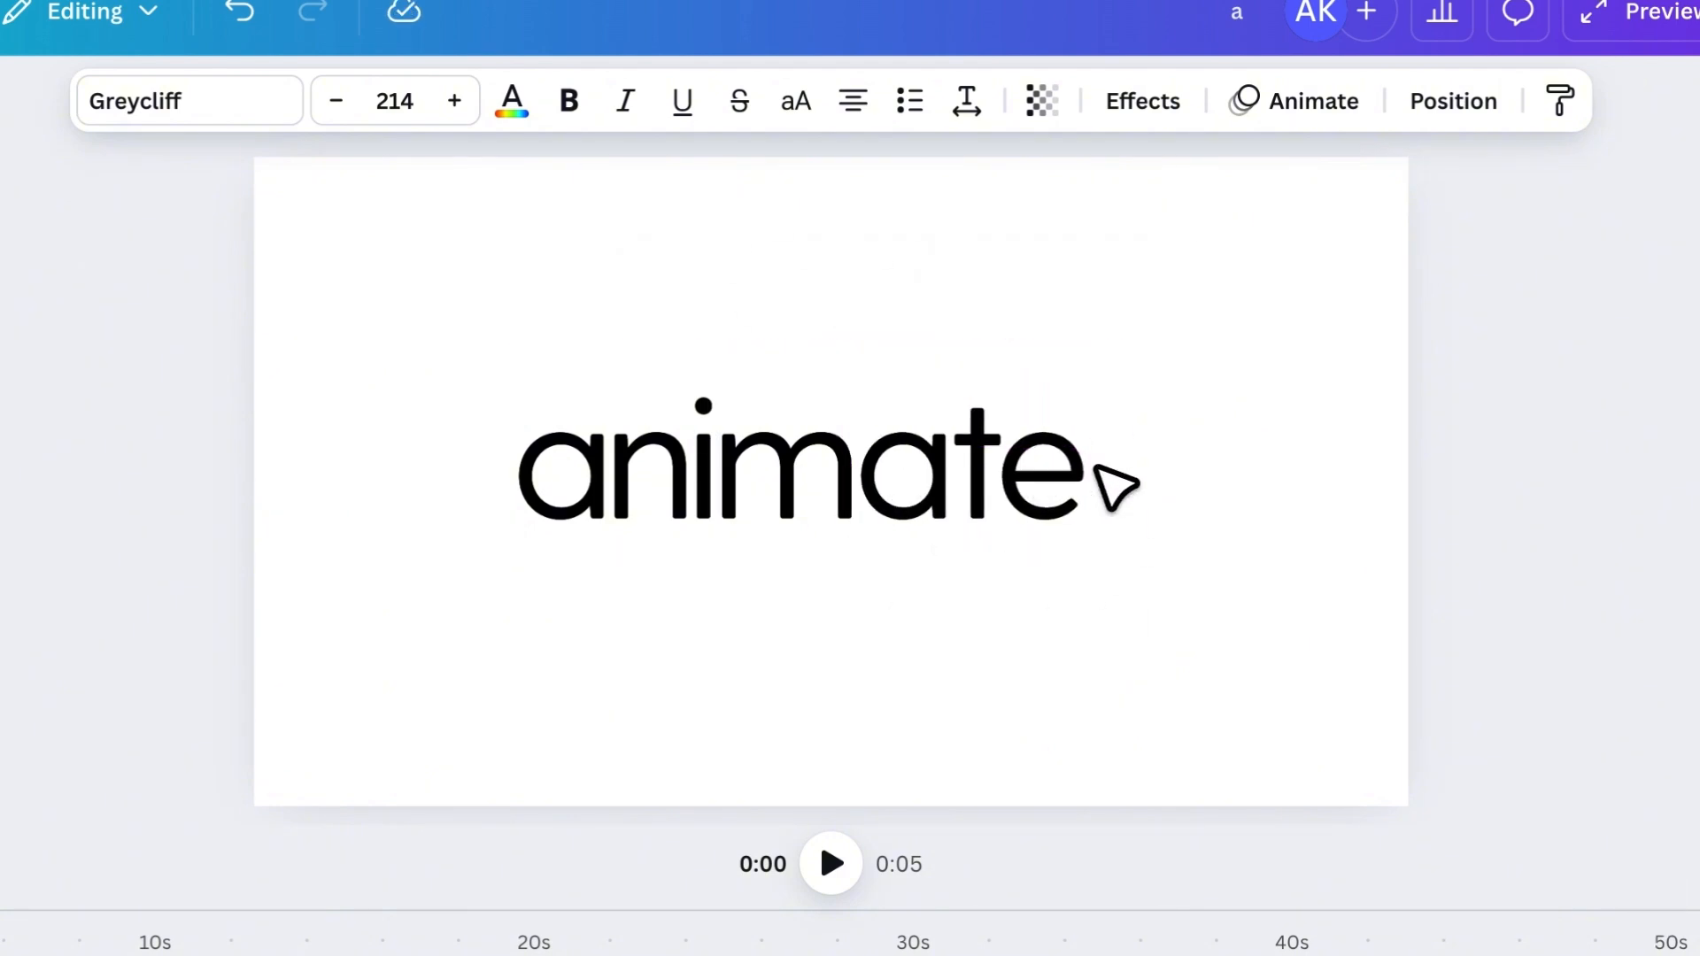
# - Select all the letters of "animate" together and centre the word on the page
pyautogui.click(1438, 598)
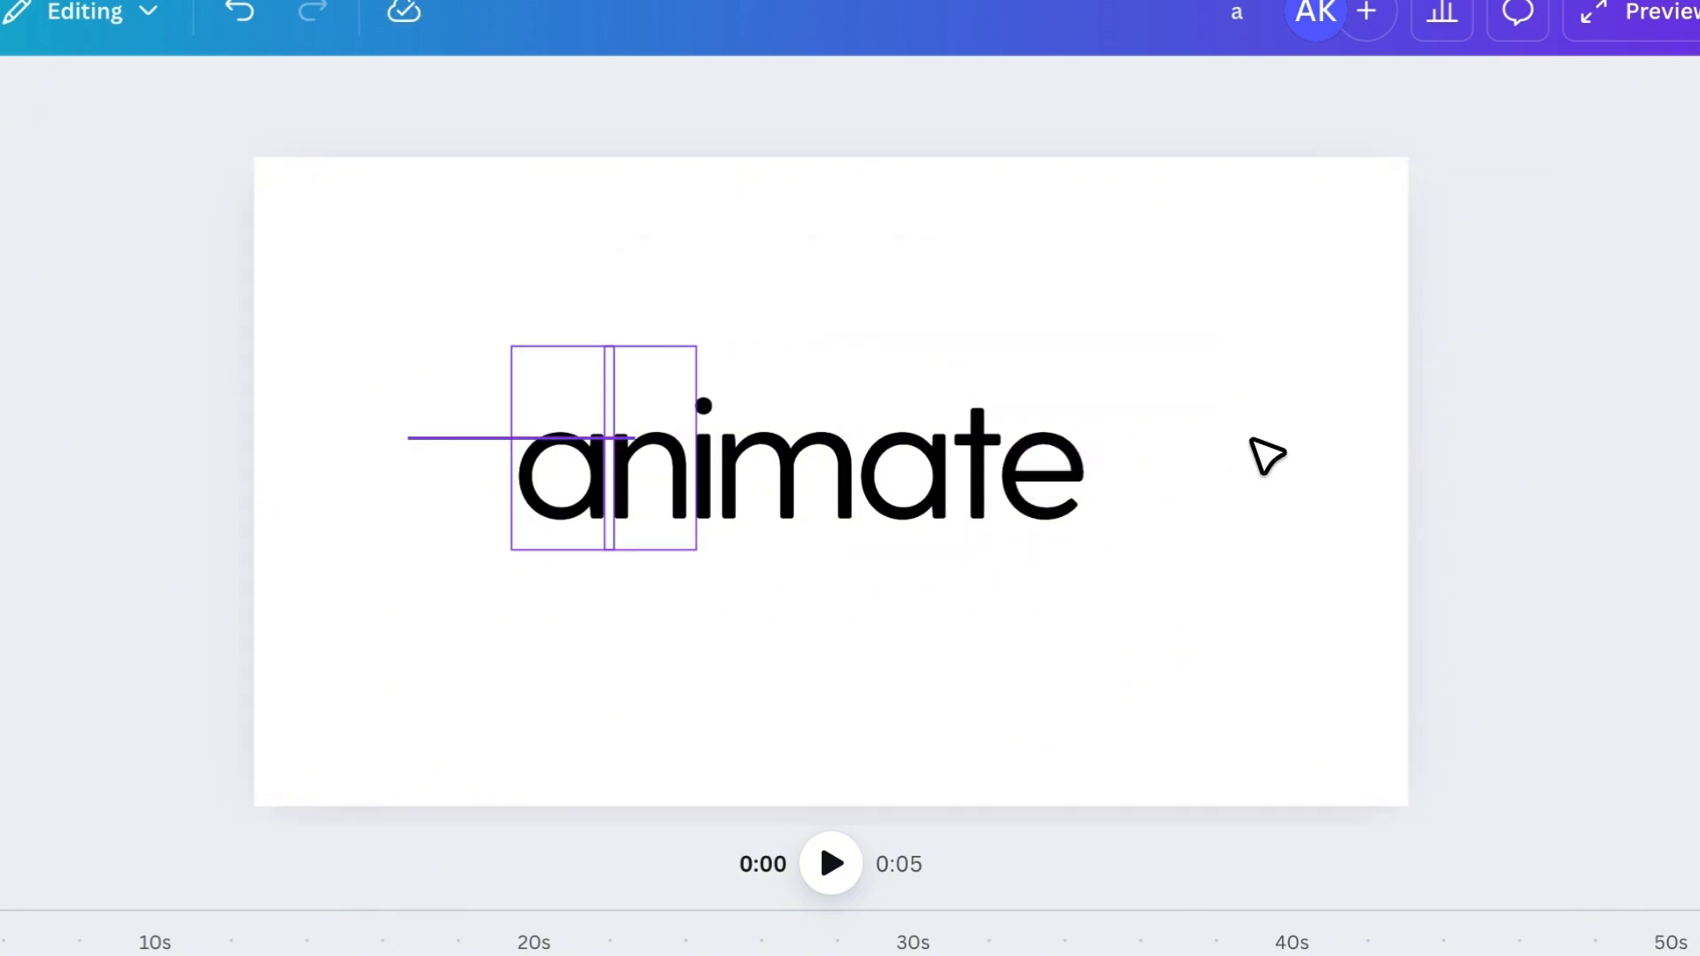
pyautogui.moveTo(1266, 456); pyautogui.dragTo(1275, 459)
pyautogui.moveTo(882, 462); pyautogui.dragTo(911, 459)
pyautogui.click(1185, 615)
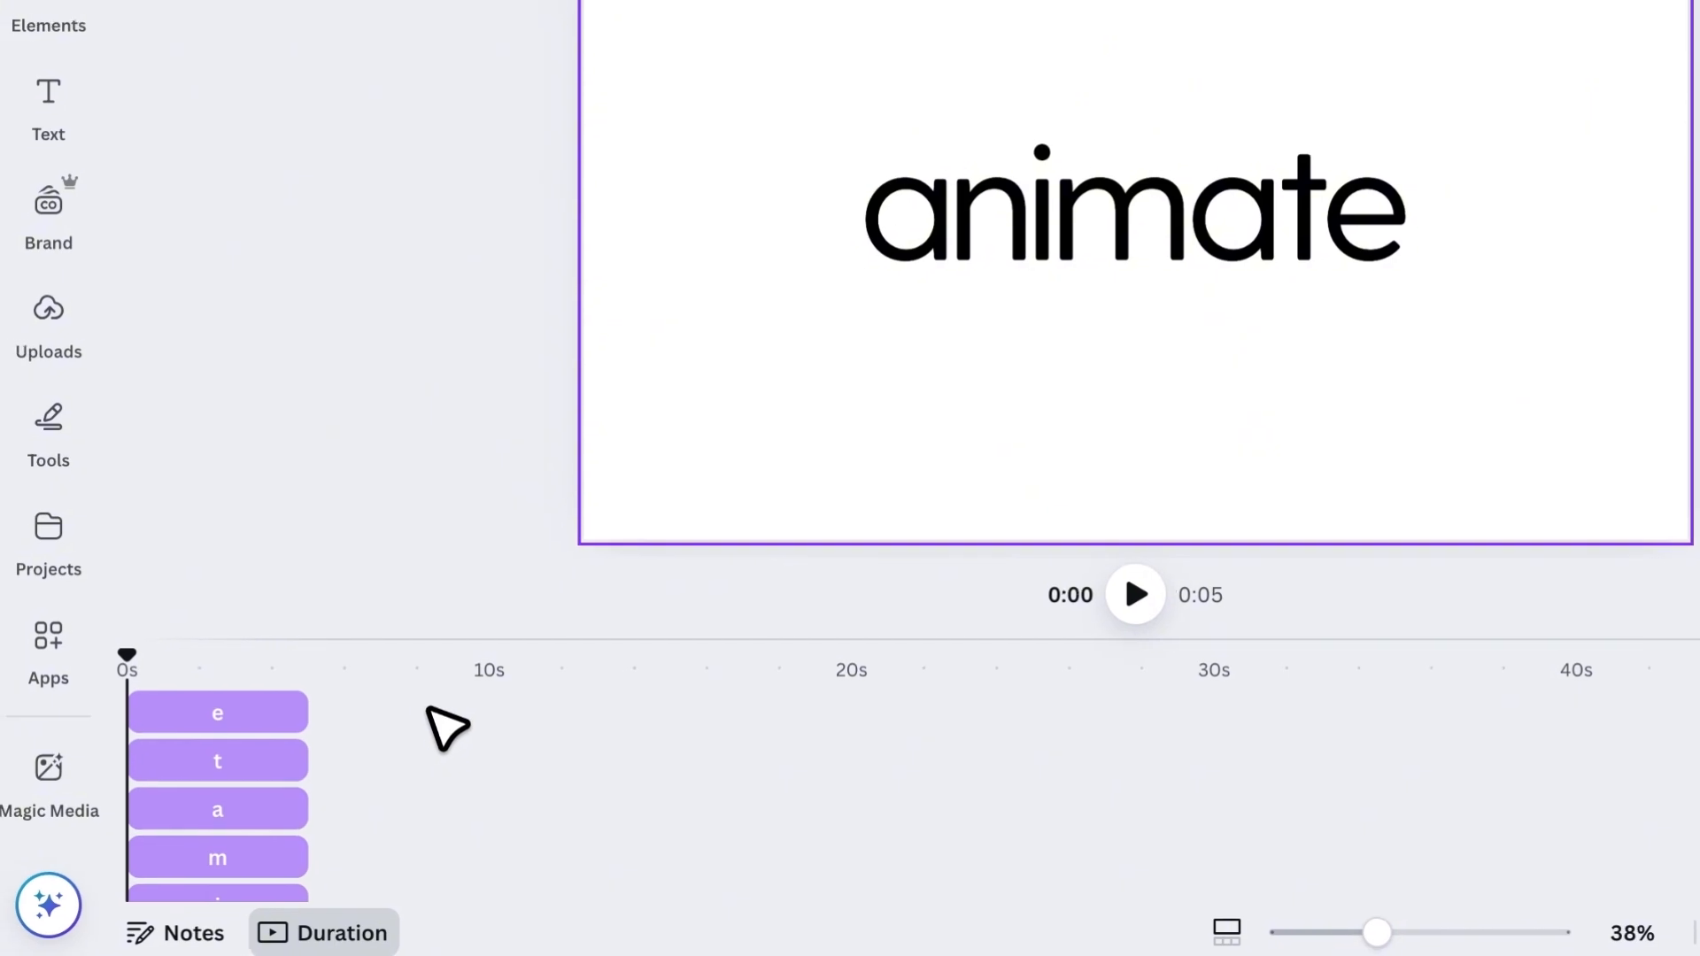
# - Hide the letters' element timing in the timeline and duplicate the "animate" page
pyautogui.rightClick(288, 718)
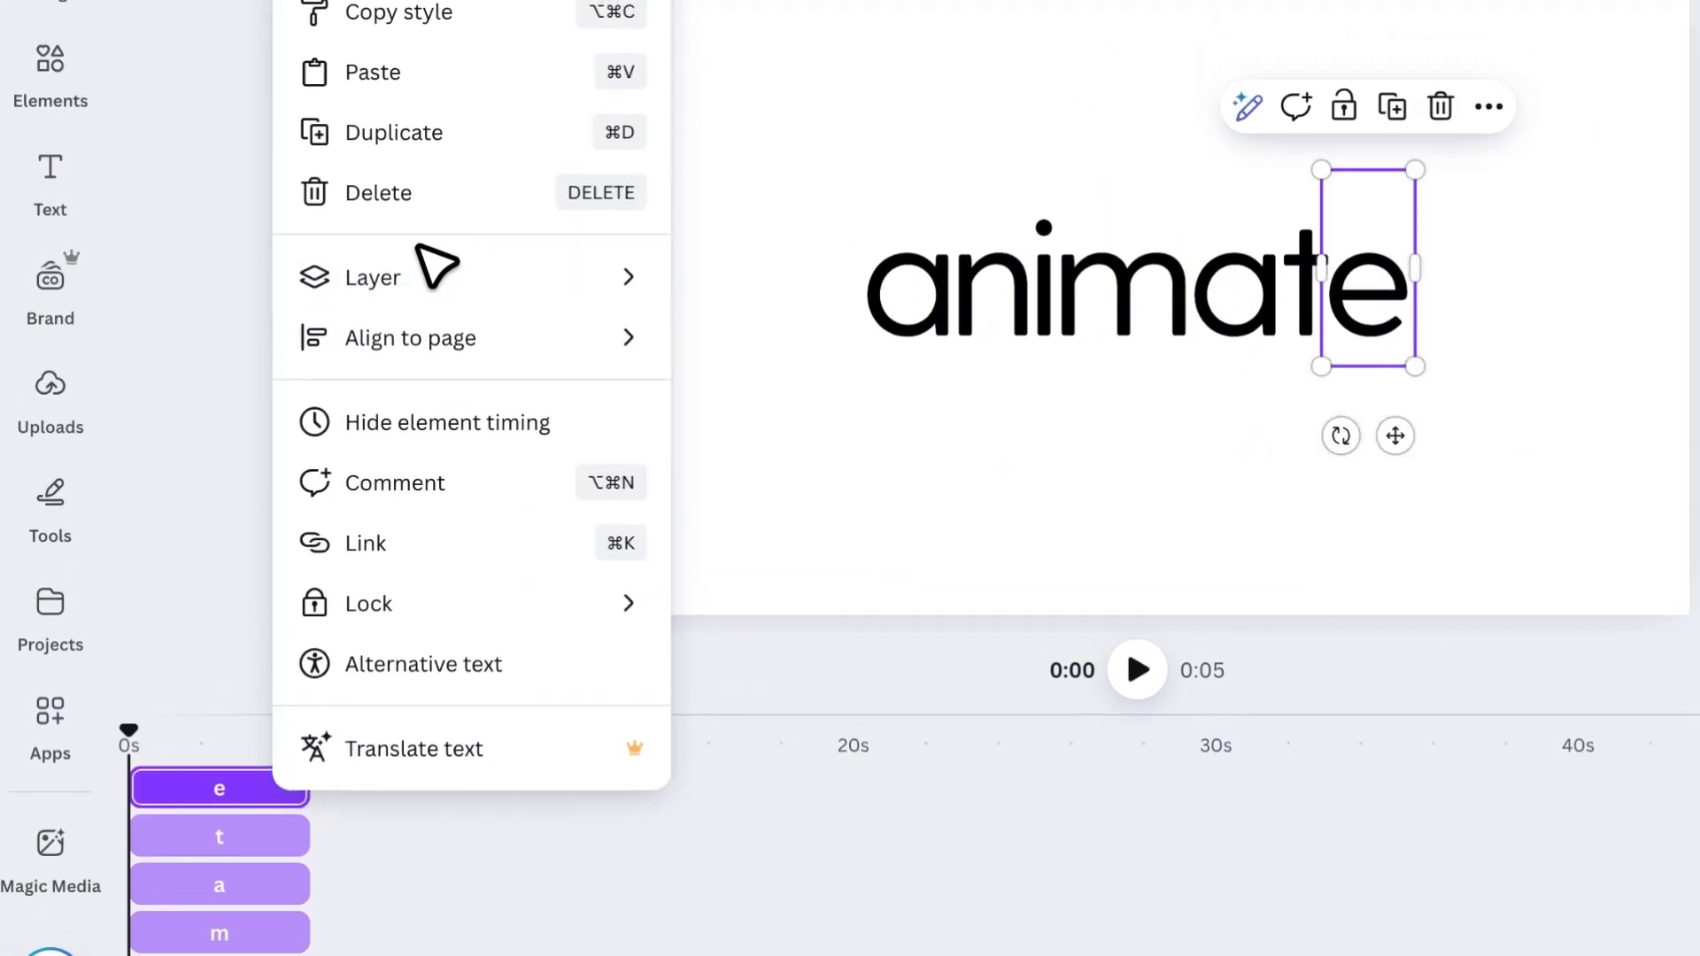
pyautogui.click(443, 423)
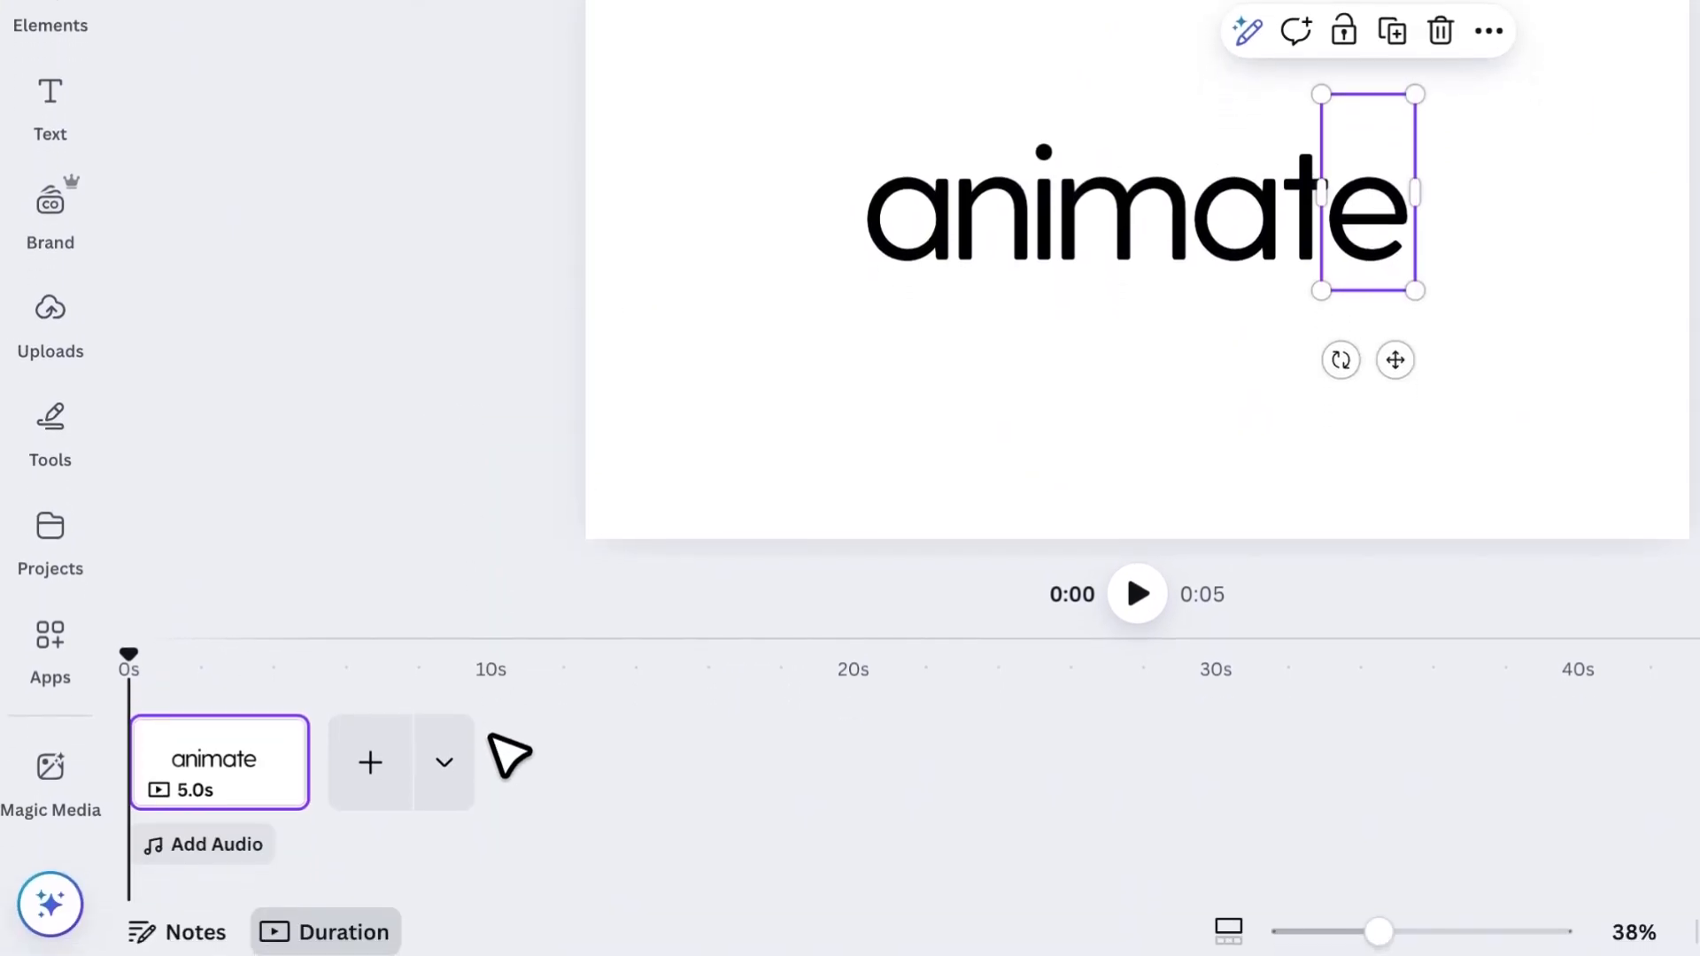
pyautogui.rightClick(222, 775)
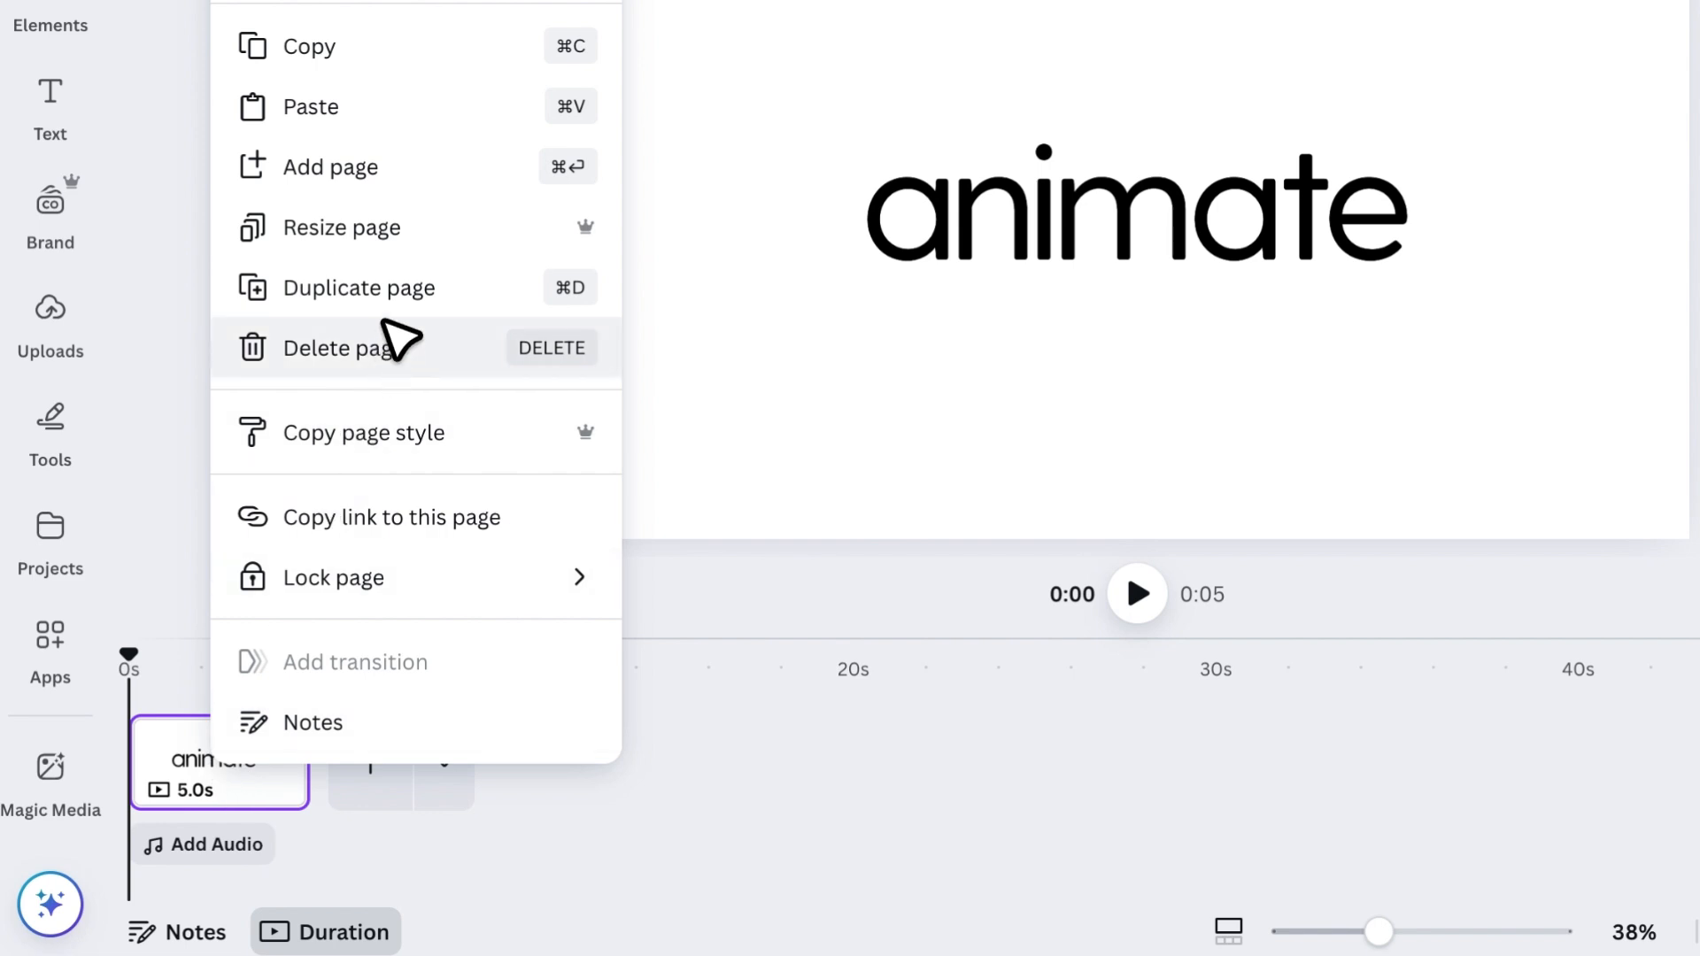
pyautogui.click(391, 298)
# - On the second page, squeeze the letters of "animate" closer together and recentre the word
pyautogui.click(400, 769)
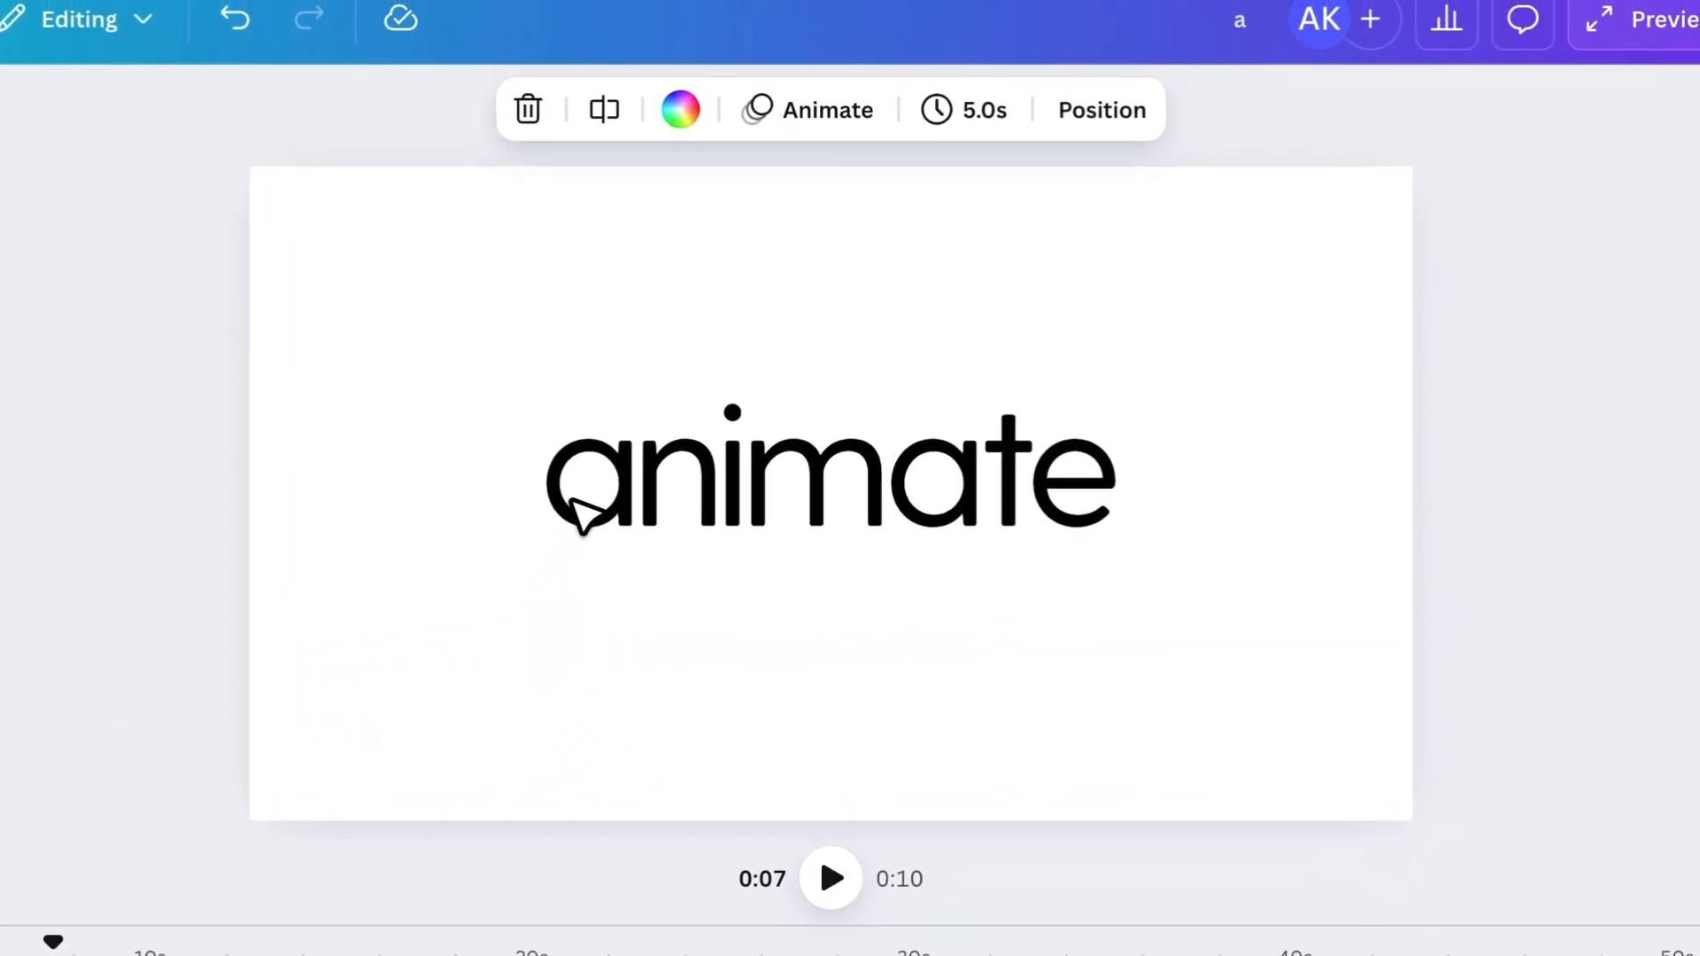
pyautogui.moveTo(584, 514); pyautogui.dragTo(1046, 491)
pyautogui.click(1224, 529)
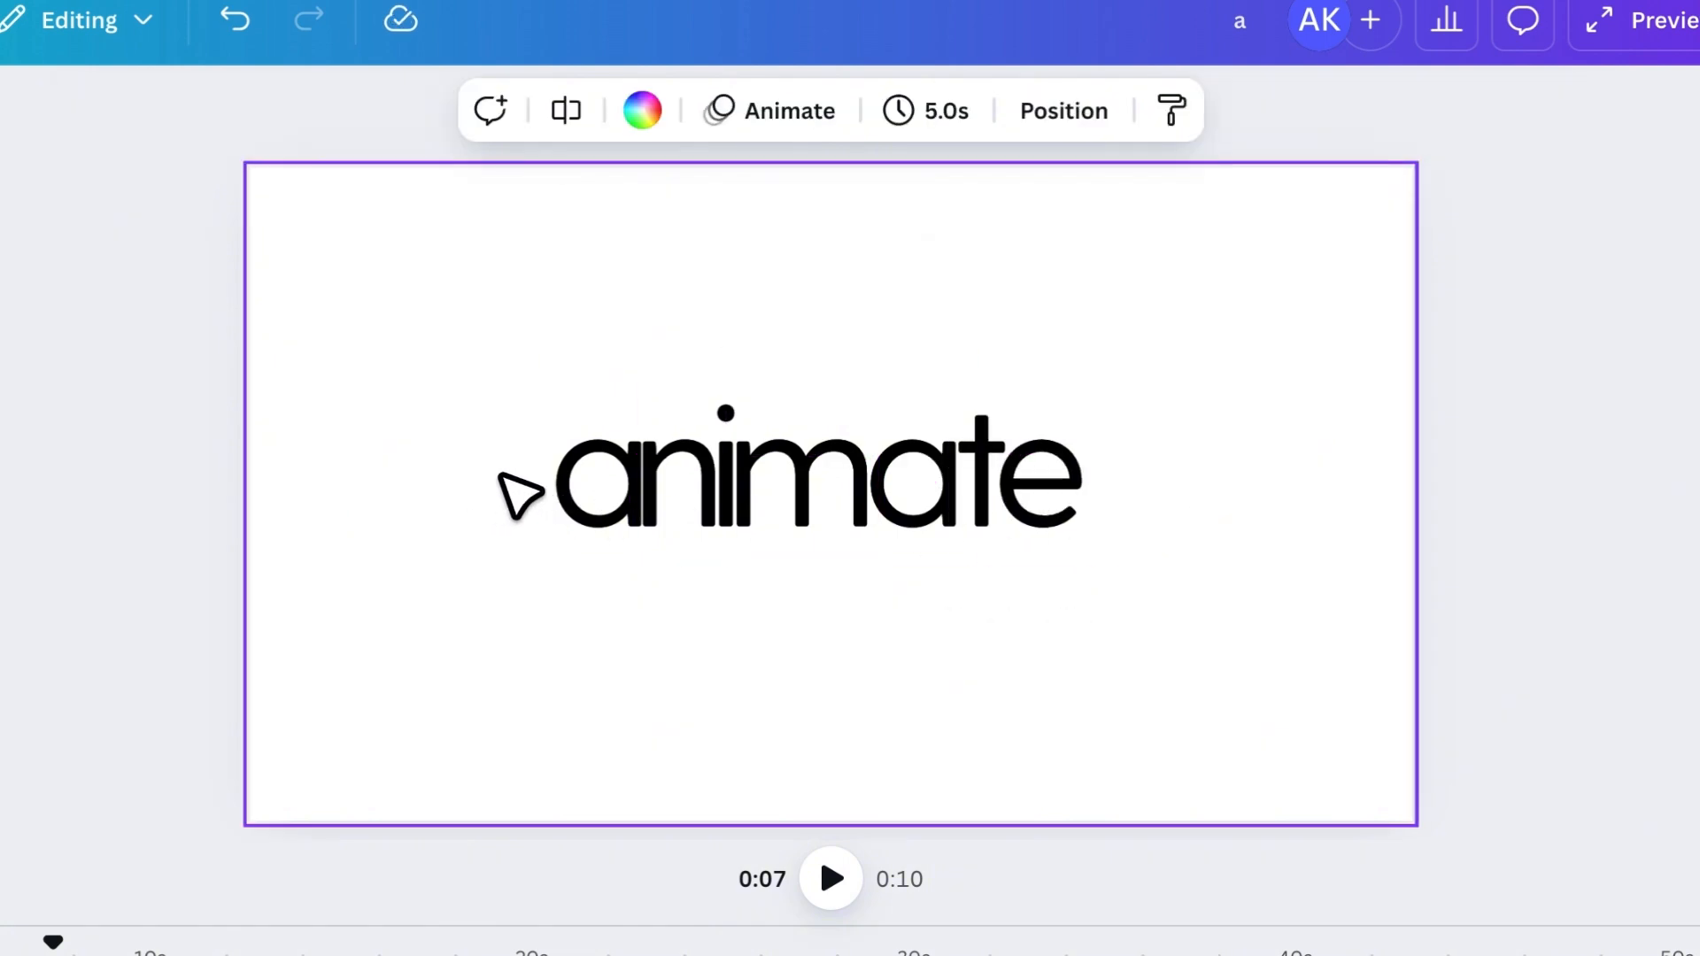
# - Tilt the letters "a", "n", "i", "m" and the second "a" slightly, alternating between counterclockwise and clockwise
pyautogui.click(577, 514)
pyautogui.moveTo(583, 635); pyautogui.dragTo(792, 633)
pyautogui.click(670, 529)
pyautogui.click(725, 532)
pyautogui.click(794, 518)
pyautogui.click(912, 518)
pyautogui.moveTo(922, 627); pyautogui.dragTo(929, 629)
pyautogui.moveTo(918, 497); pyautogui.dragTo(916, 495)
# - Tilt the "t" slightly clockwise and the "e" slightly counterclockwise, adjusting the position of the "e"
pyautogui.click(980, 509)
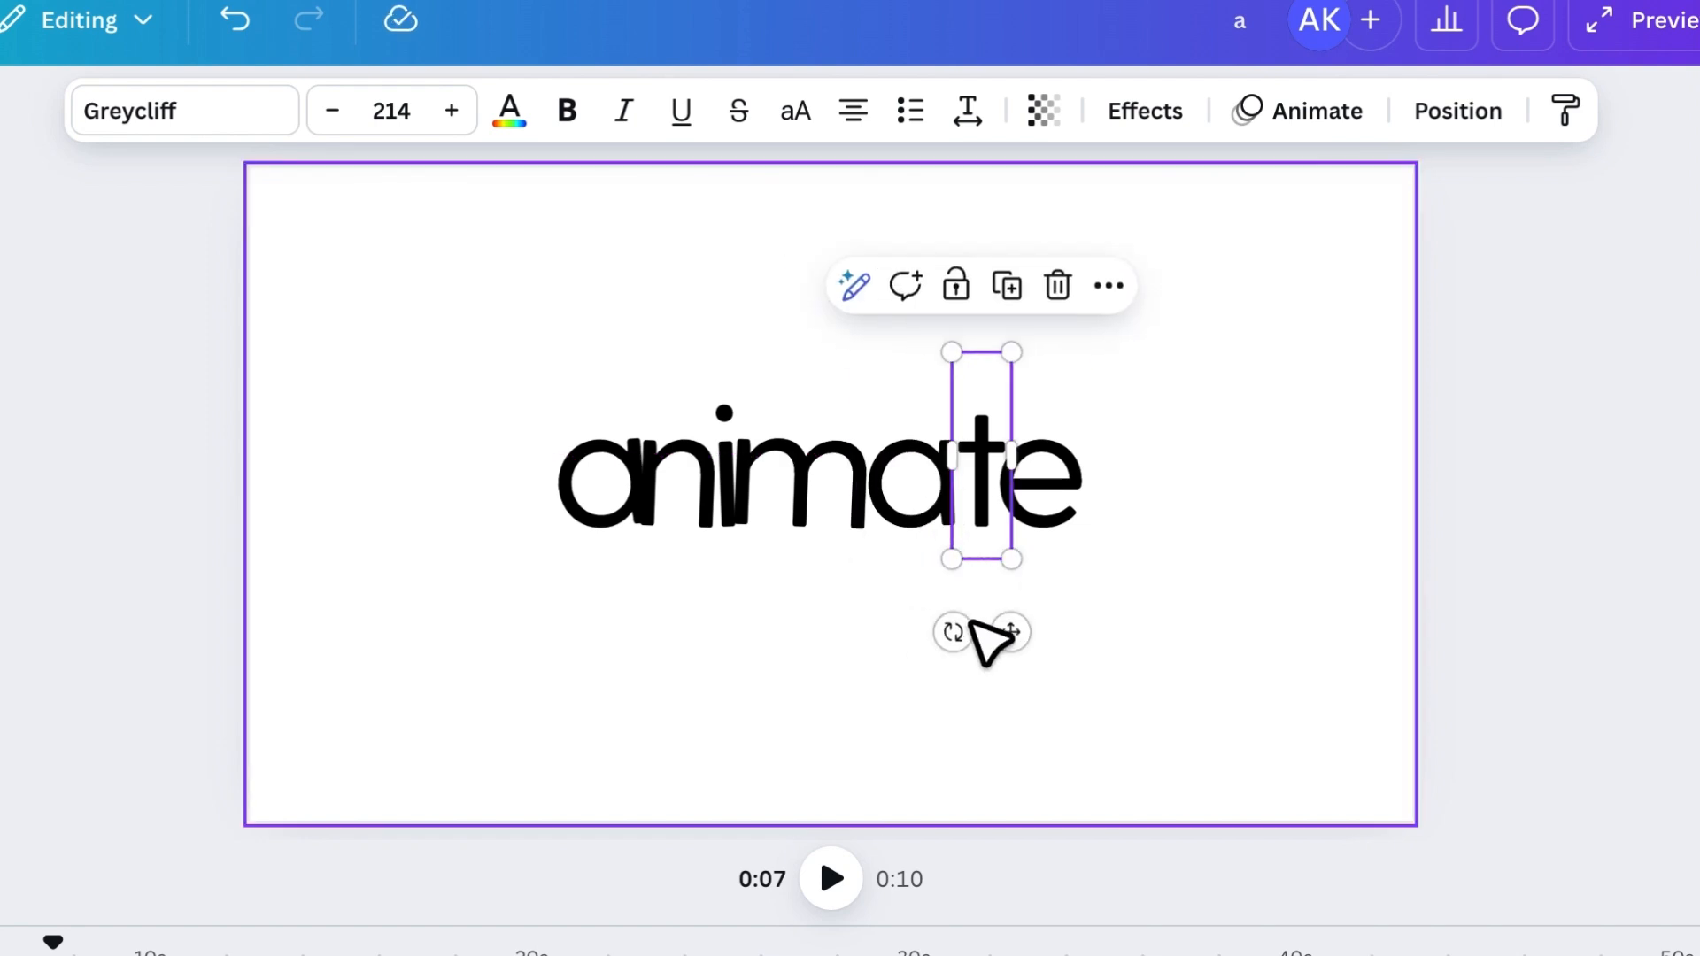
pyautogui.moveTo(958, 633)
pyautogui.mouseDown()
pyautogui.moveTo(1030, 634)
pyautogui.moveTo(929, 634)
pyautogui.mouseUp()
pyautogui.click(1036, 524)
pyautogui.click(930, 520)
pyautogui.click(1039, 647)
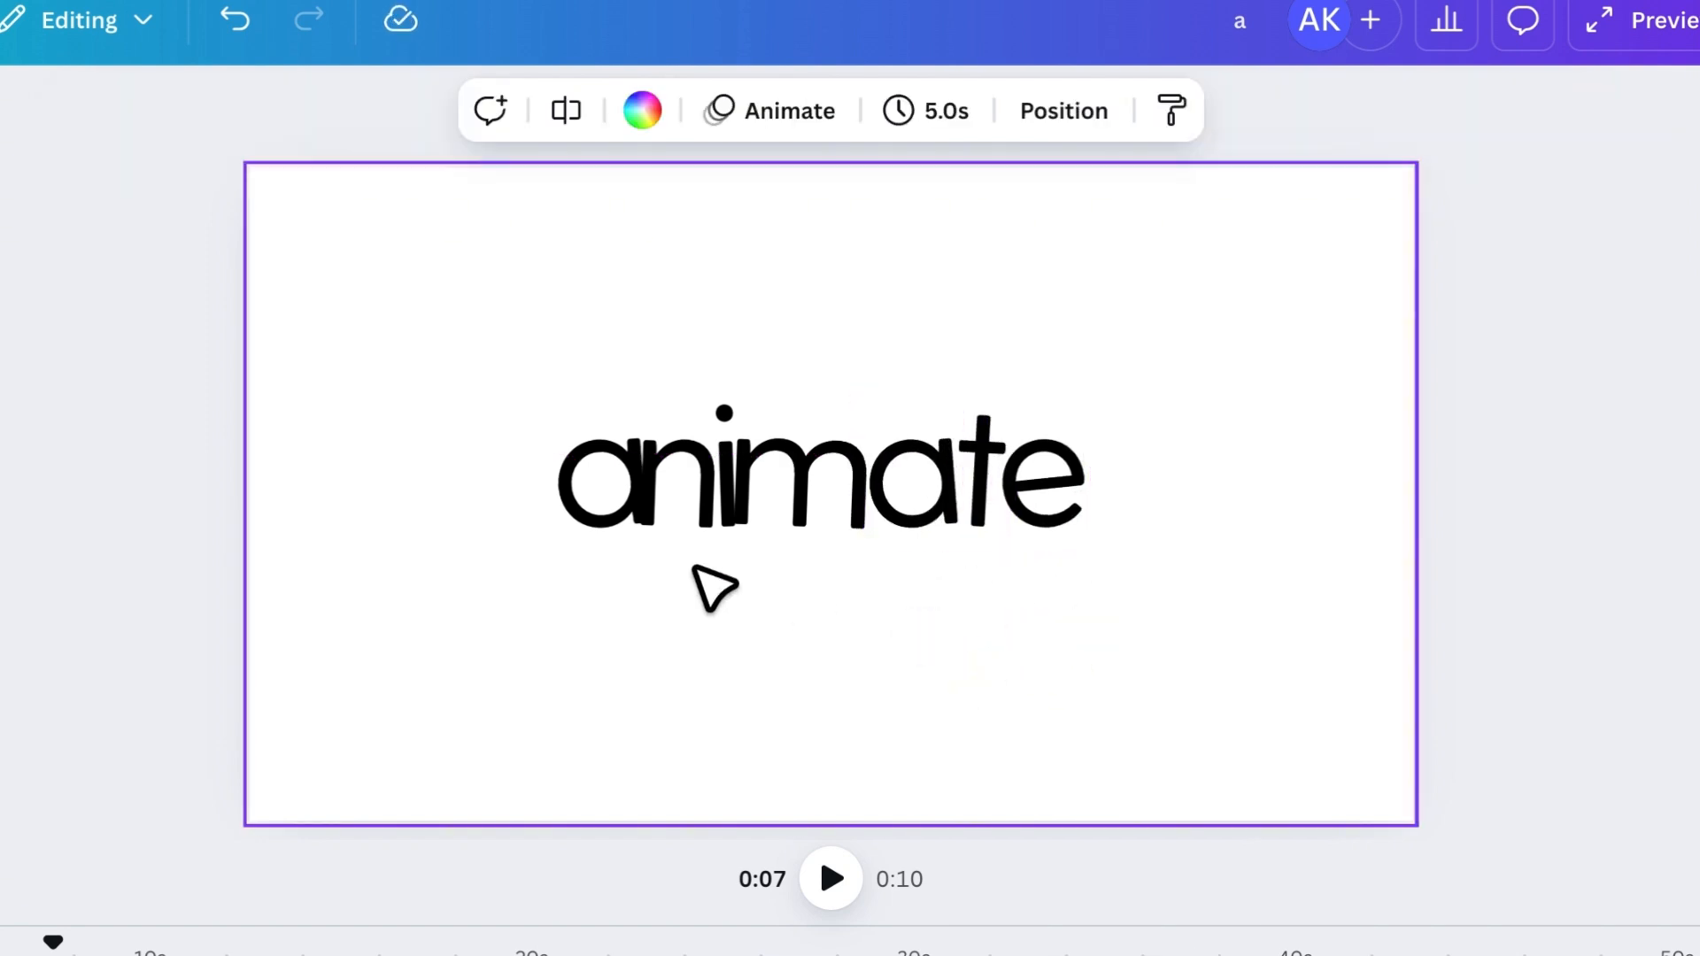
pyautogui.click(1064, 506)
pyautogui.moveTo(1064, 506); pyautogui.dragTo(1070, 492)
pyautogui.click(1181, 683)
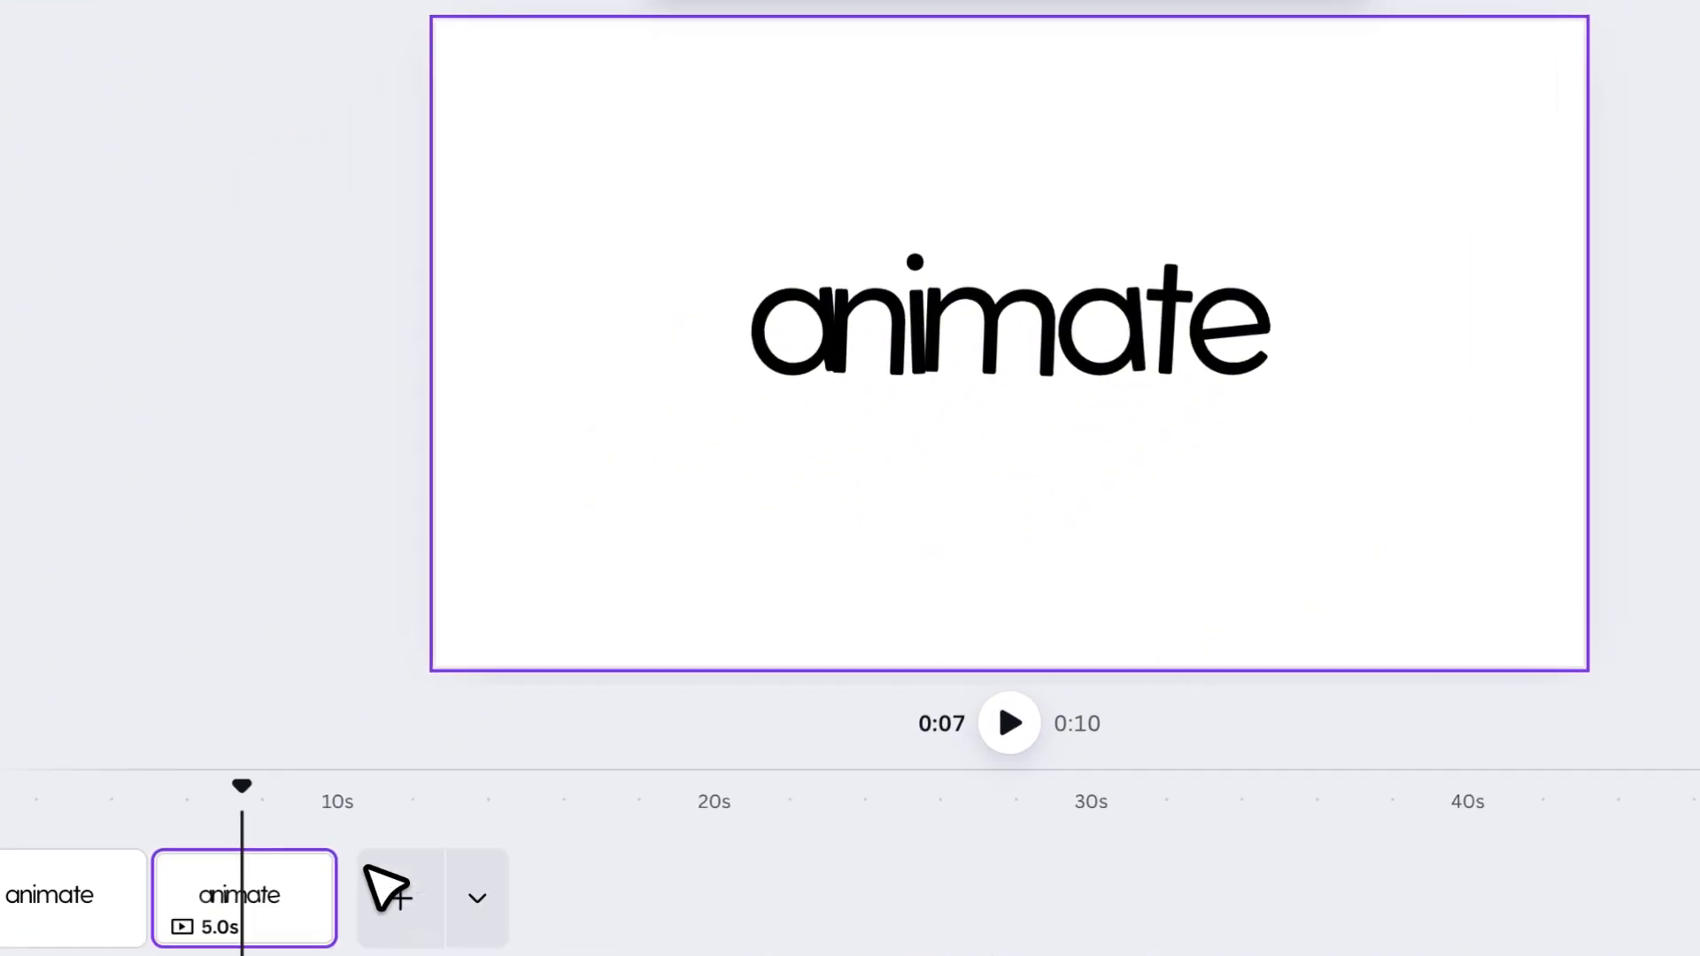
# - Duplicate the second page with the tilted letters and open the copy
pyautogui.rightClick(423, 772)
pyautogui.click(690, 155)
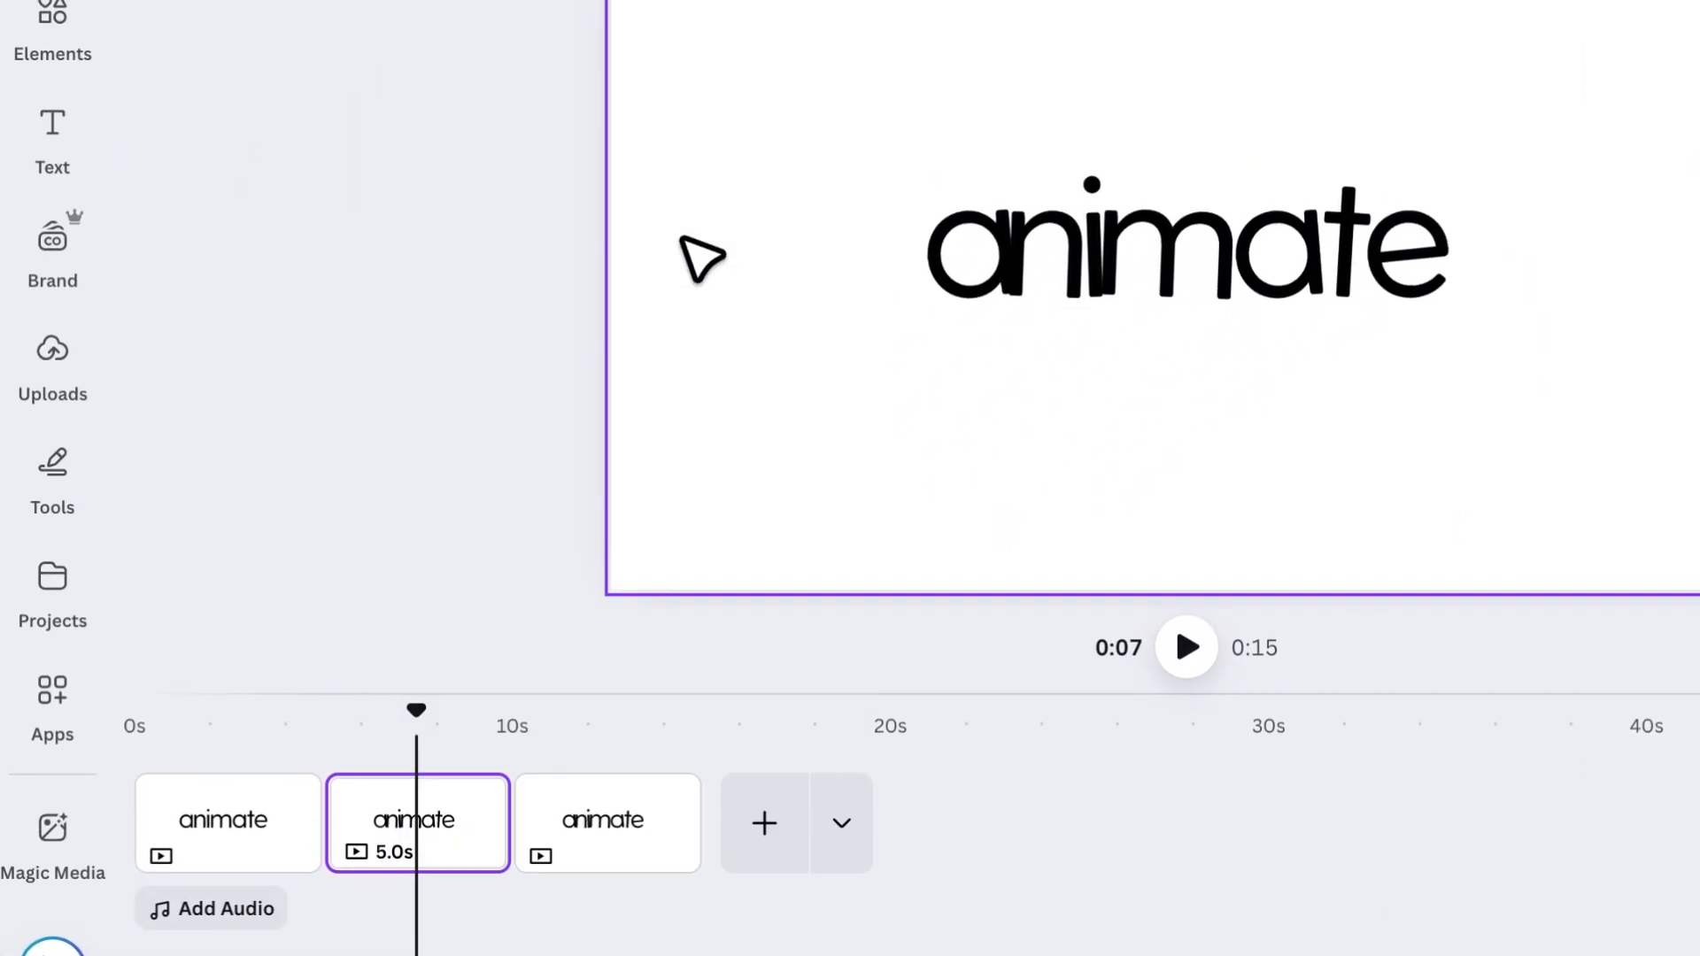
pyautogui.click(625, 760)
# - Push the tilted letters on the third page closer together so they overlap more, and recentre the word
pyautogui.click(993, 203)
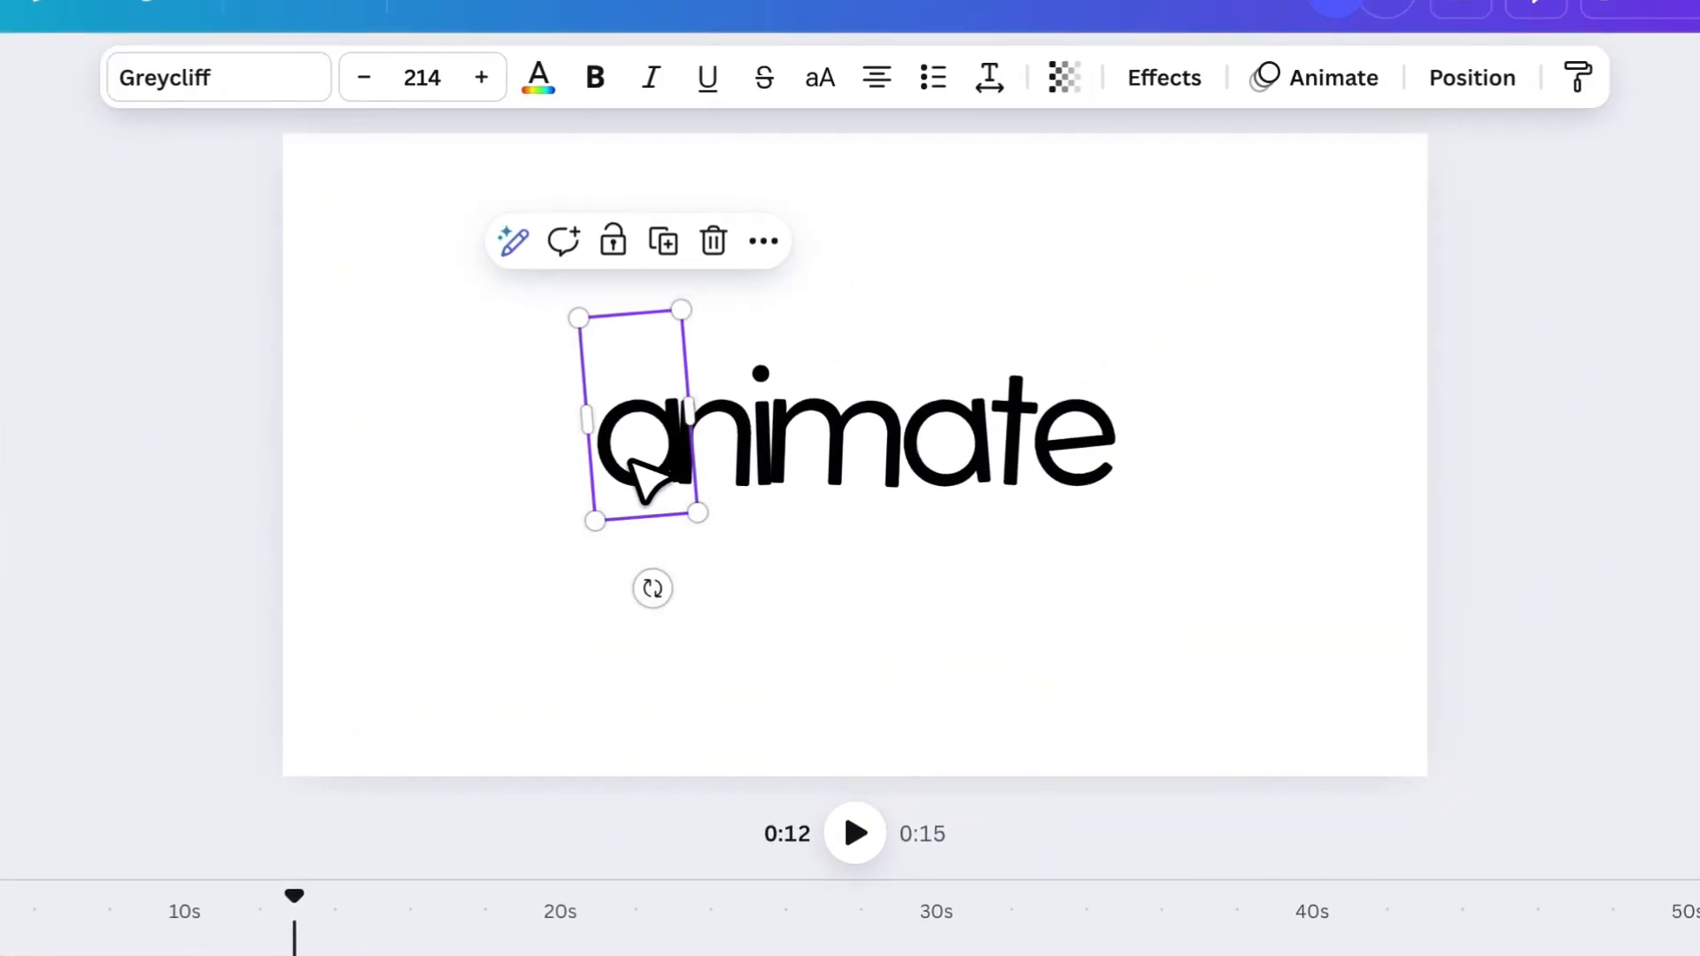
pyautogui.moveTo(748, 458); pyautogui.dragTo(1018, 439)
pyautogui.click(1177, 496)
pyautogui.moveTo(455, 441); pyautogui.dragTo(1014, 435)
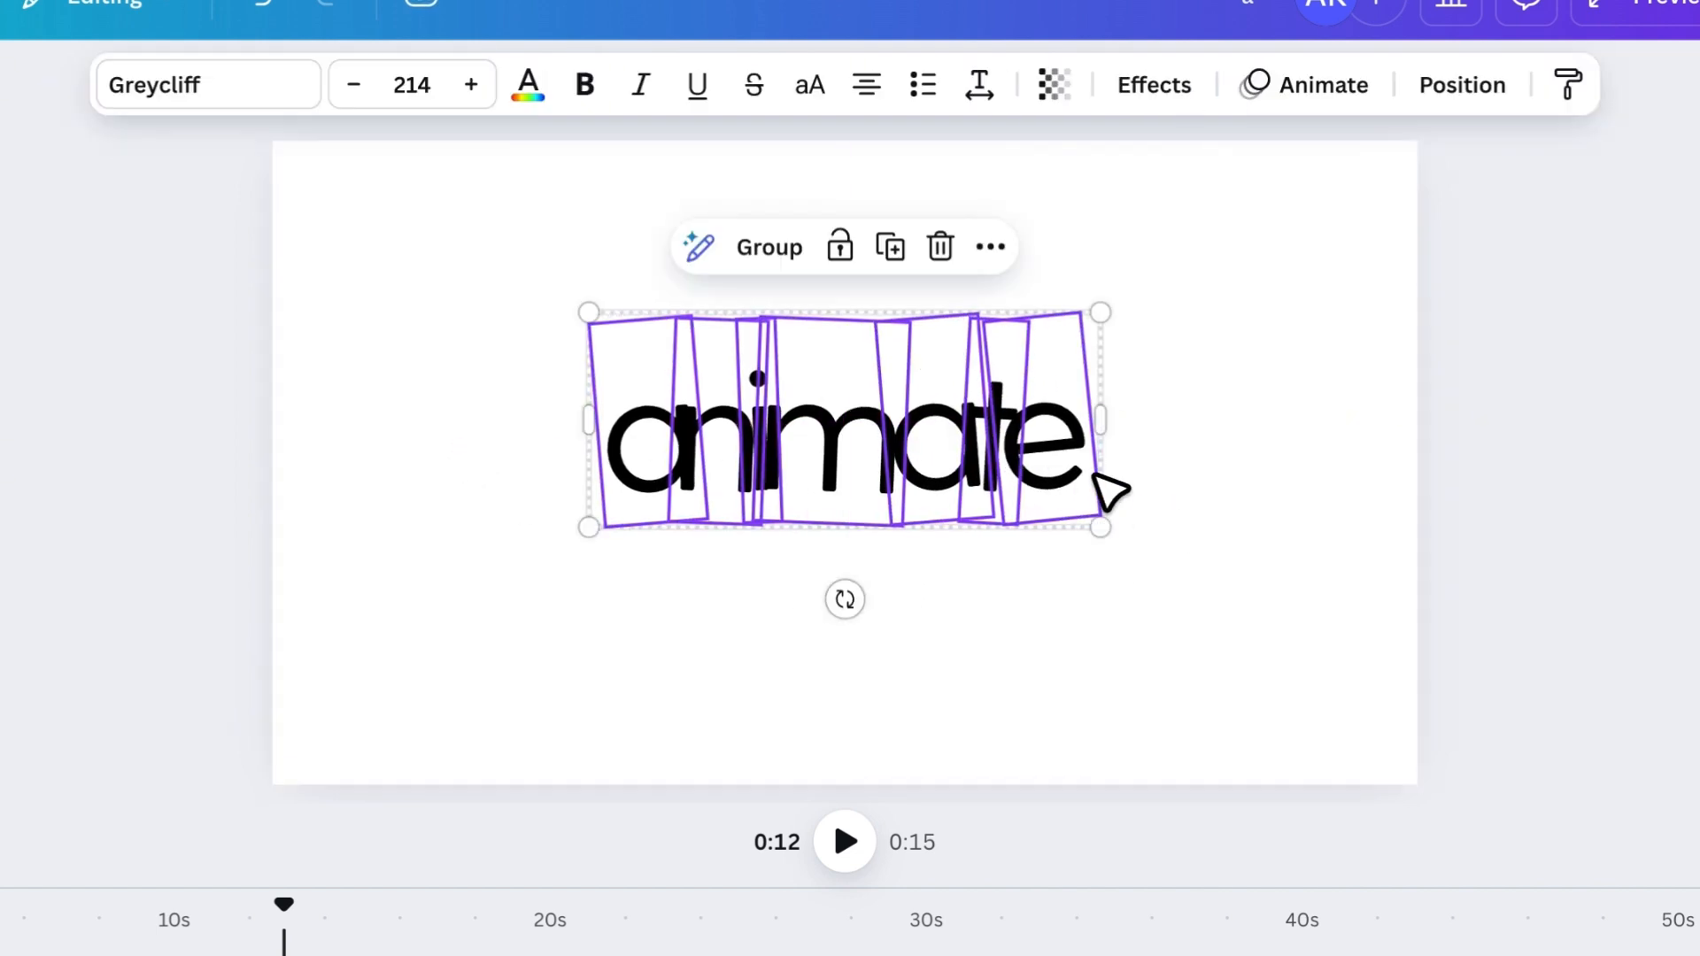
pyautogui.click(1142, 482)
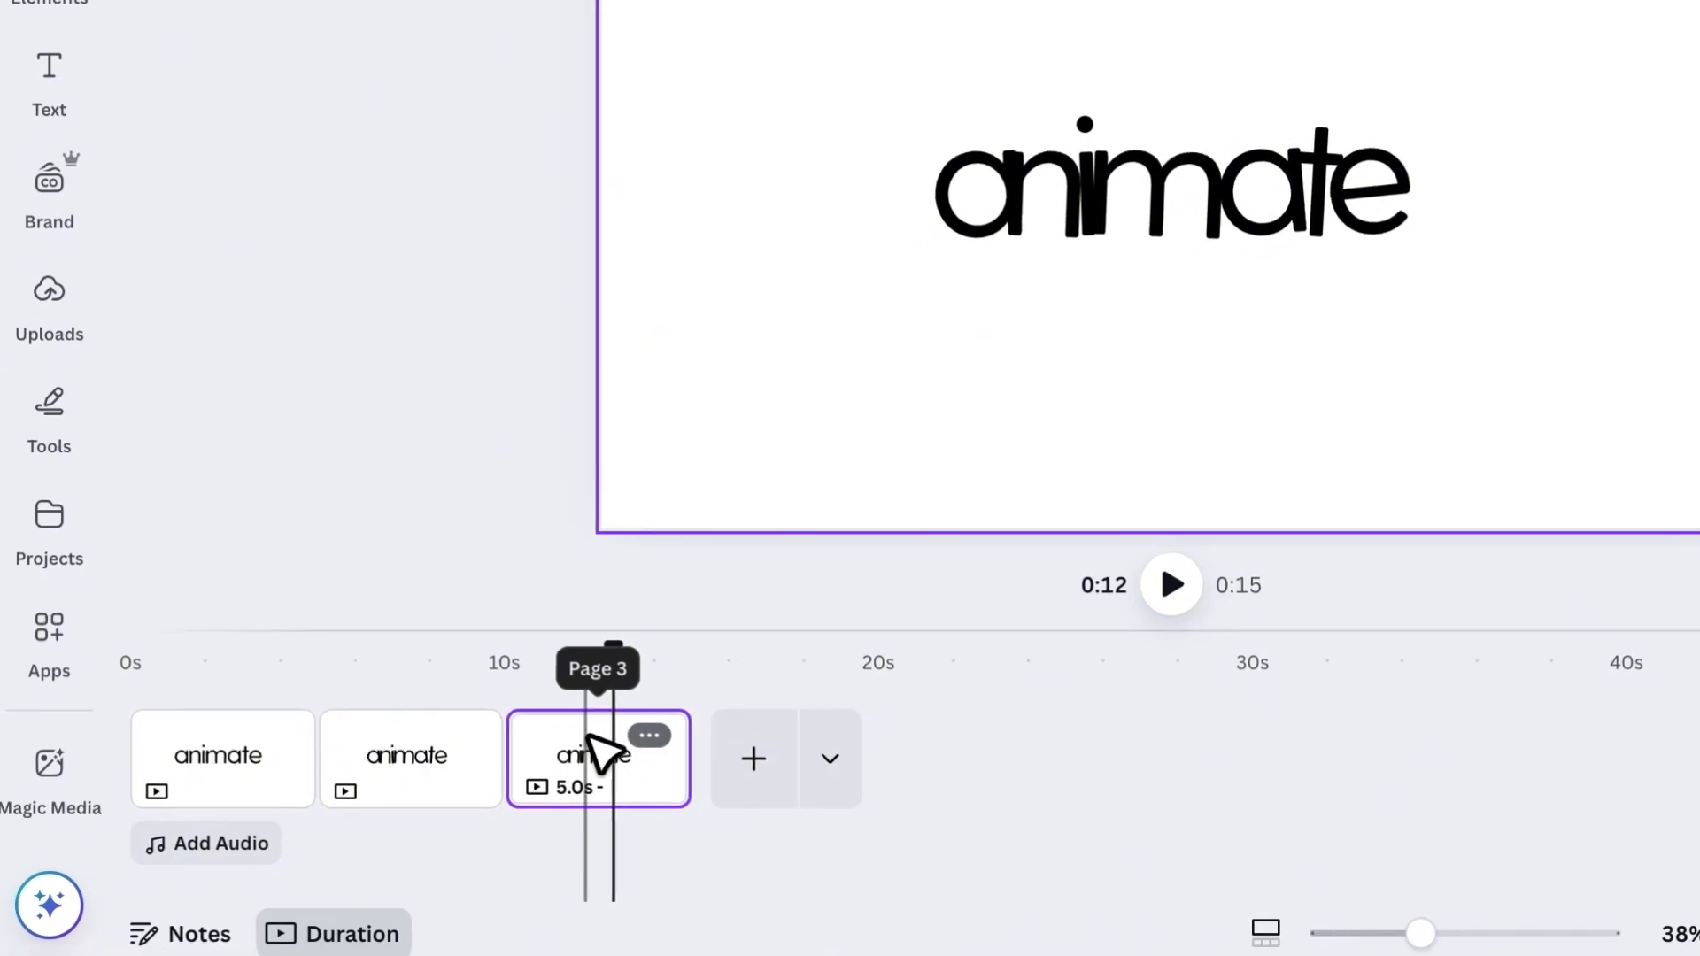
# - Duplicate the third page with the tightly overlapping letters and open the copy
pyautogui.rightClick(588, 737)
pyautogui.click(743, 137)
pyautogui.click(796, 762)
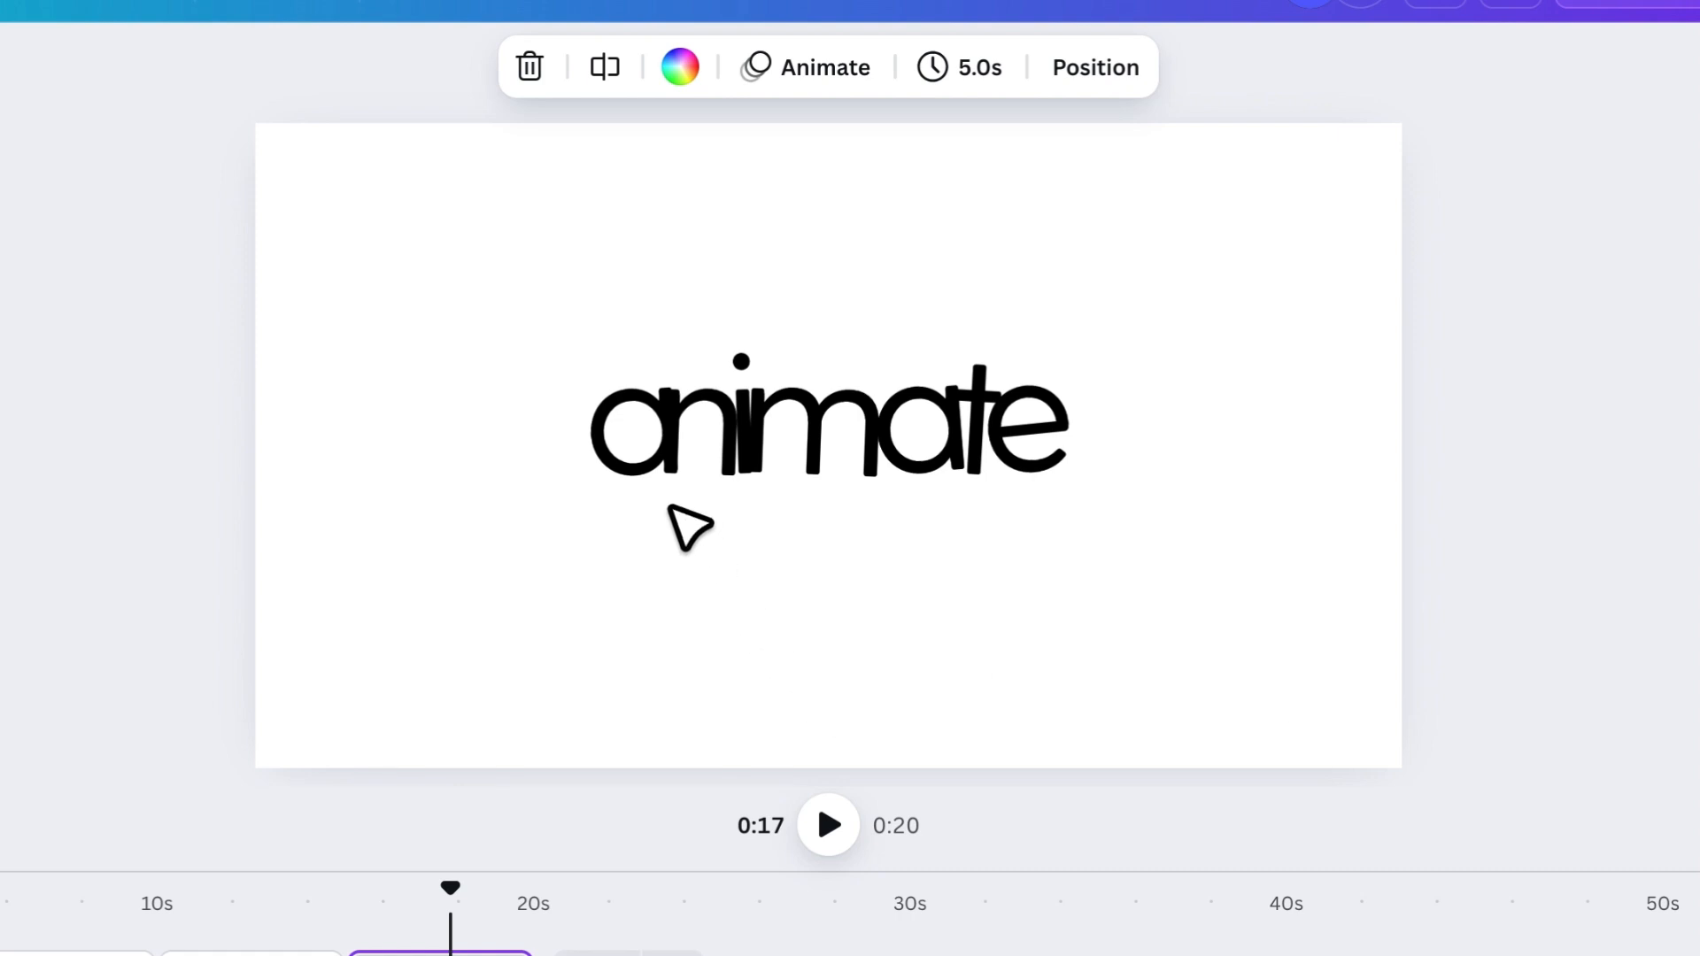
# - Spread the letters "a", "n", "i" and "m" of the fourth page into an arc across the upper half
pyautogui.click(625, 433)
pyautogui.moveTo(616, 421); pyautogui.dragTo(552, 386)
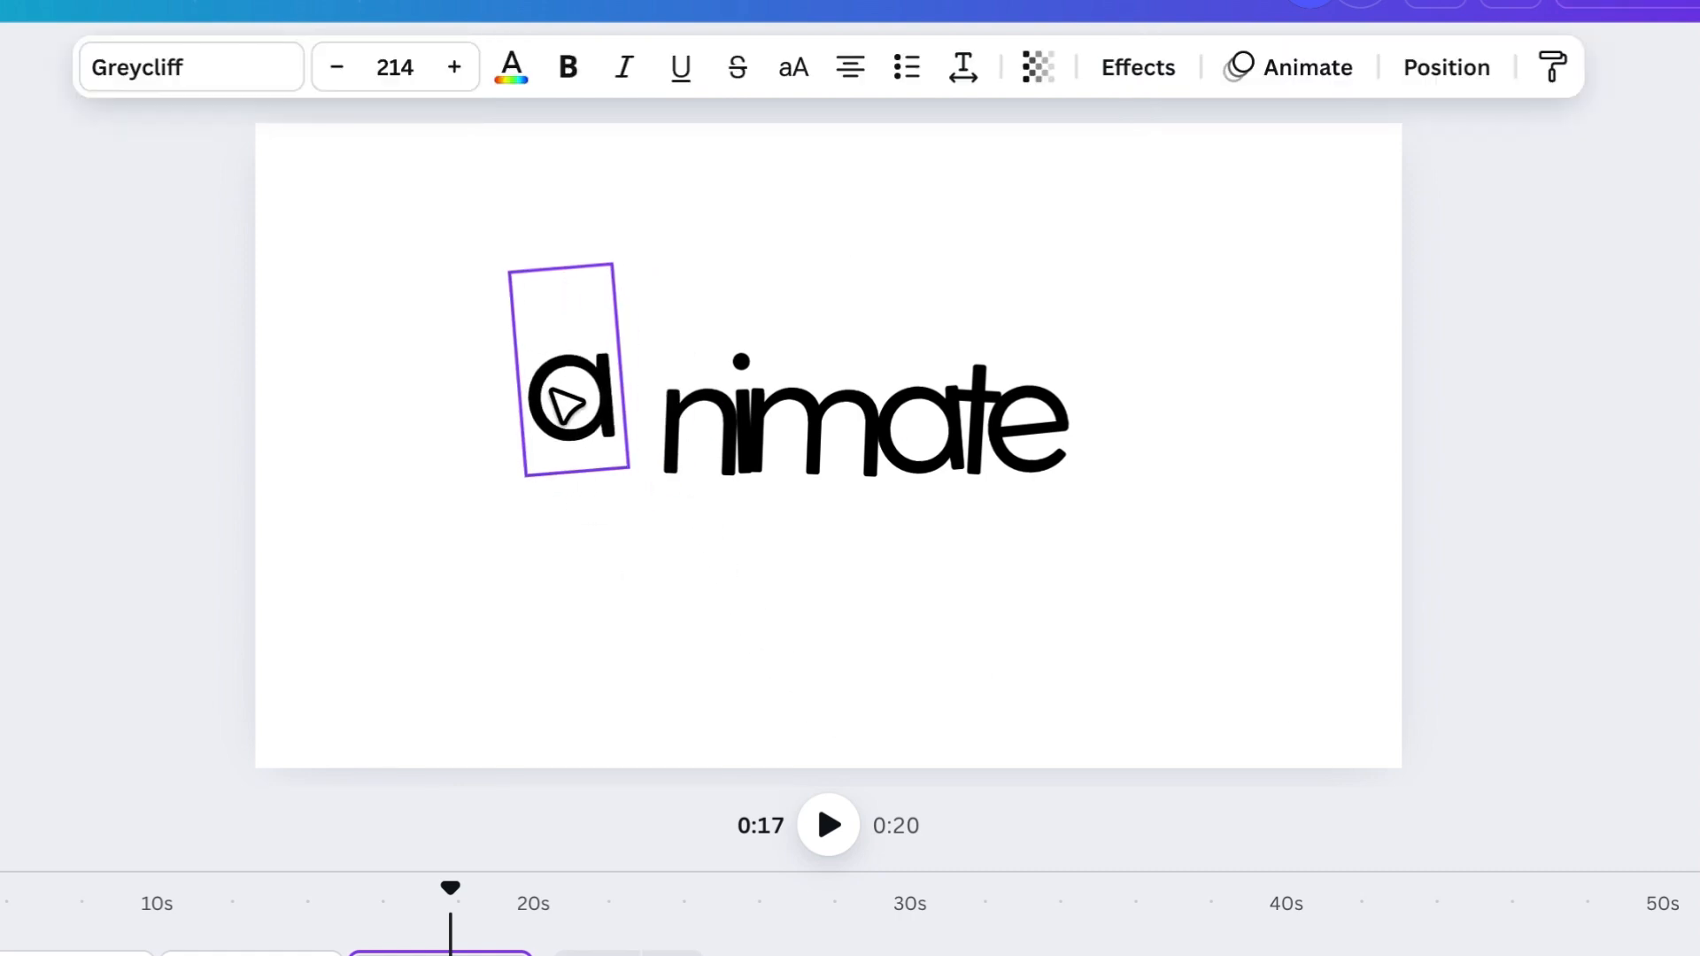
pyautogui.moveTo(677, 440); pyautogui.dragTo(668, 277)
pyautogui.moveTo(740, 460); pyautogui.dragTo(968, 334)
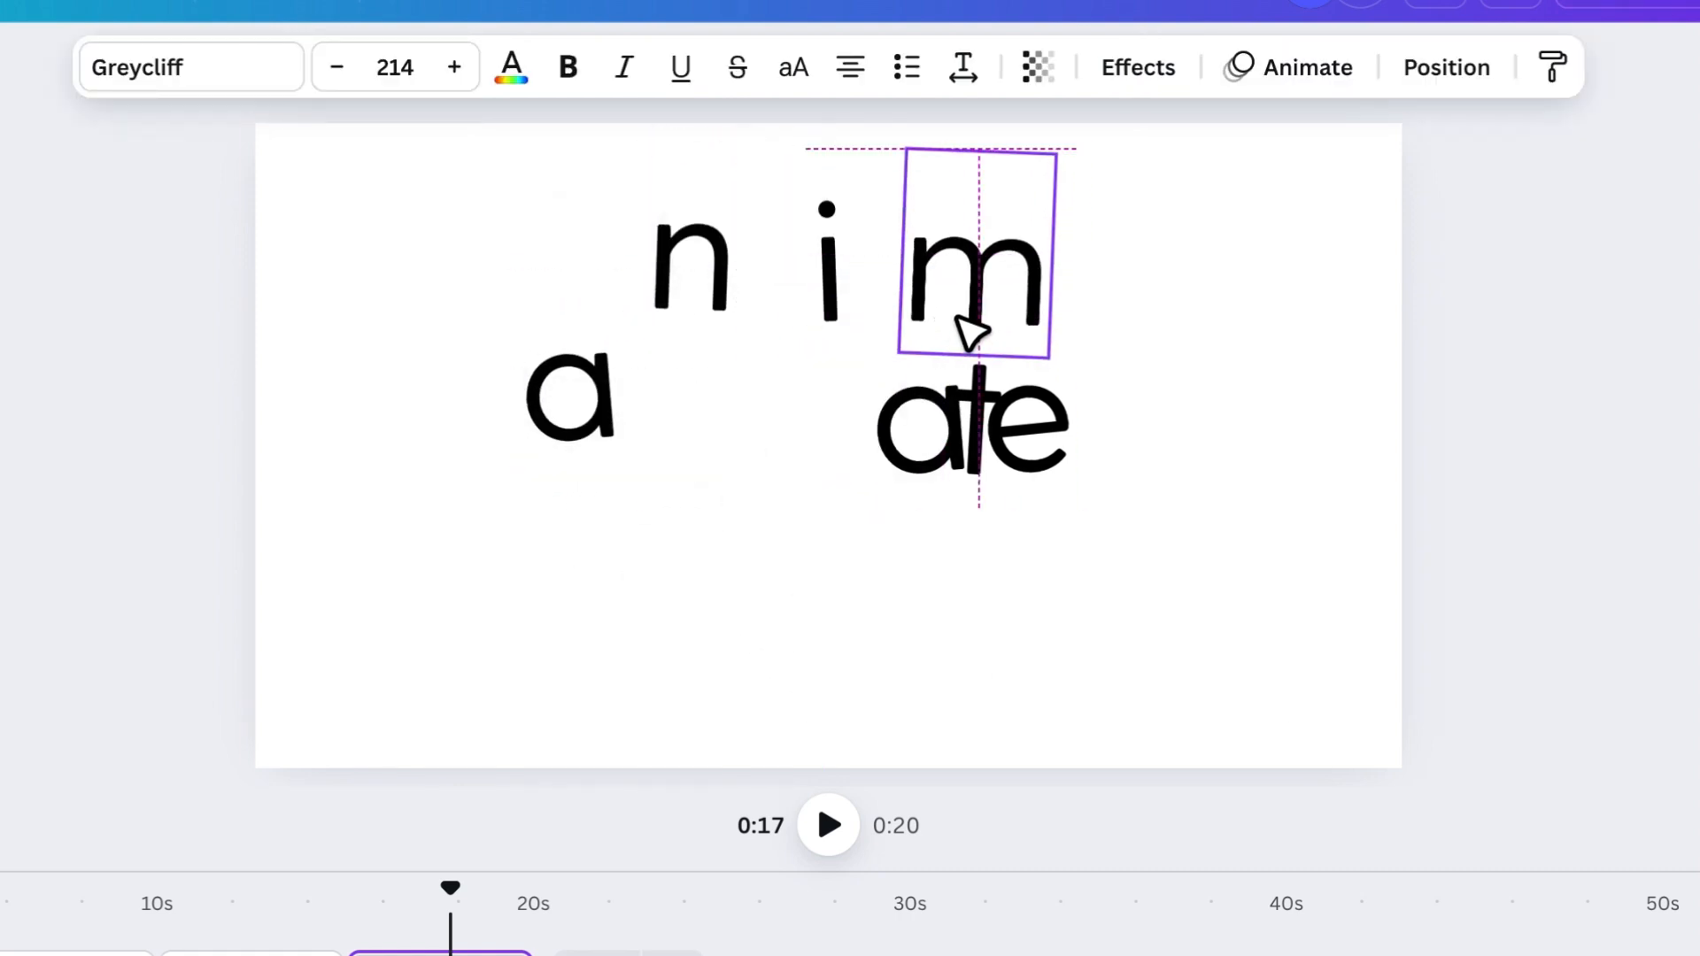
# - Spread the second "a", the "t" and the "e" into a row below the upper arc of letters
pyautogui.moveTo(922, 429); pyautogui.dragTo(687, 595)
pyautogui.moveTo(1009, 442); pyautogui.dragTo(943, 465)
pyautogui.moveTo(878, 549); pyautogui.dragTo(857, 542)
pyautogui.moveTo(1038, 459); pyautogui.dragTo(1006, 528)
# - Fine-tune the positions of the "m", "t" and "e" to balance the spacing of the scattered letters
pyautogui.moveTo(1013, 269); pyautogui.dragTo(1044, 280)
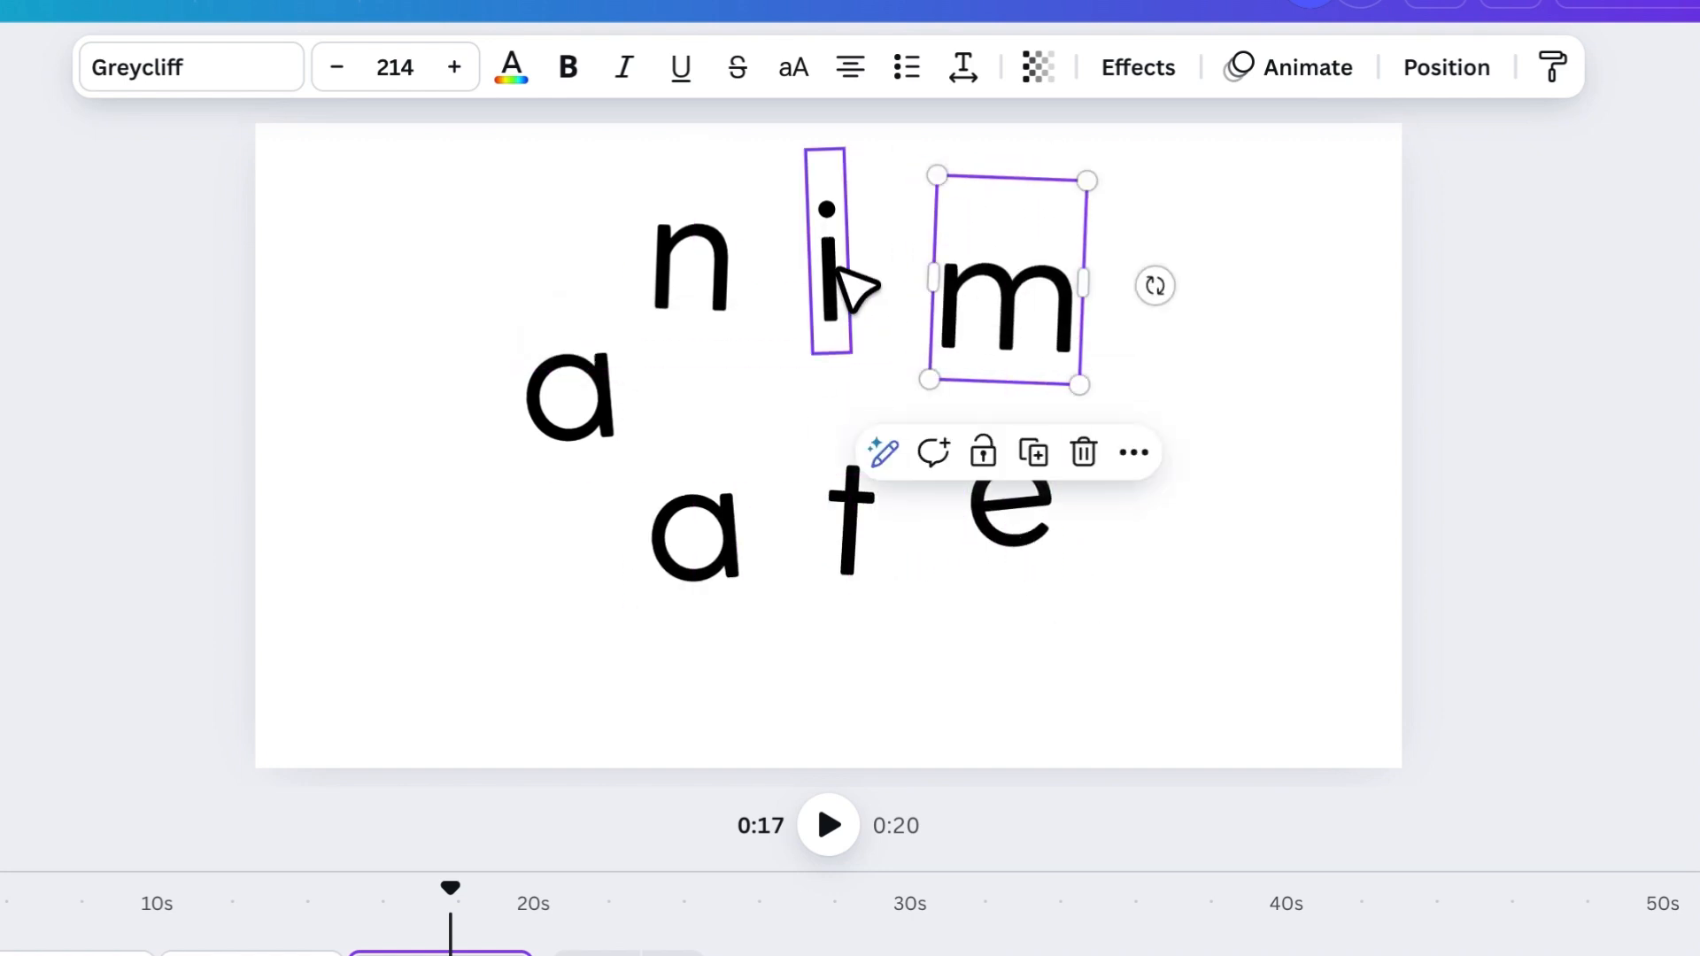
pyautogui.click(1177, 428)
pyautogui.moveTo(1050, 501); pyautogui.dragTo(1071, 471)
pyautogui.moveTo(860, 528); pyautogui.dragTo(873, 535)
pyautogui.moveTo(1058, 499); pyautogui.dragTo(1062, 516)
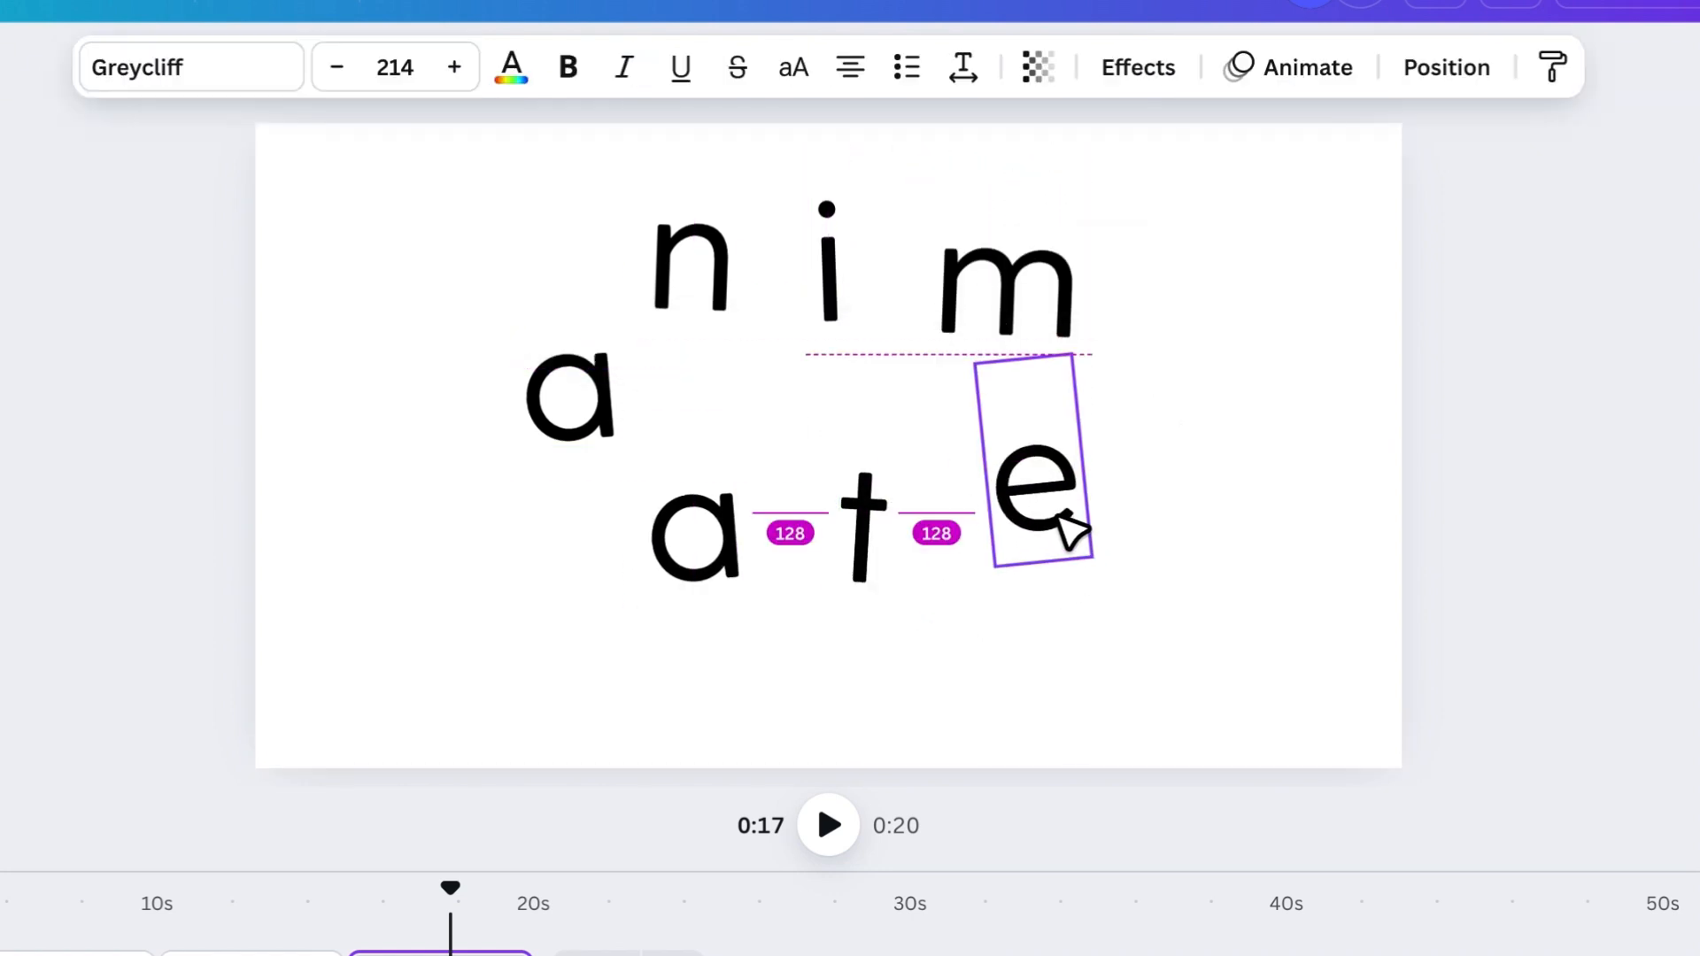
# - Select all the scattered letters together and centre the arrangement on the page
pyautogui.click(952, 469)
pyautogui.moveTo(504, 252); pyautogui.dragTo(1081, 455)
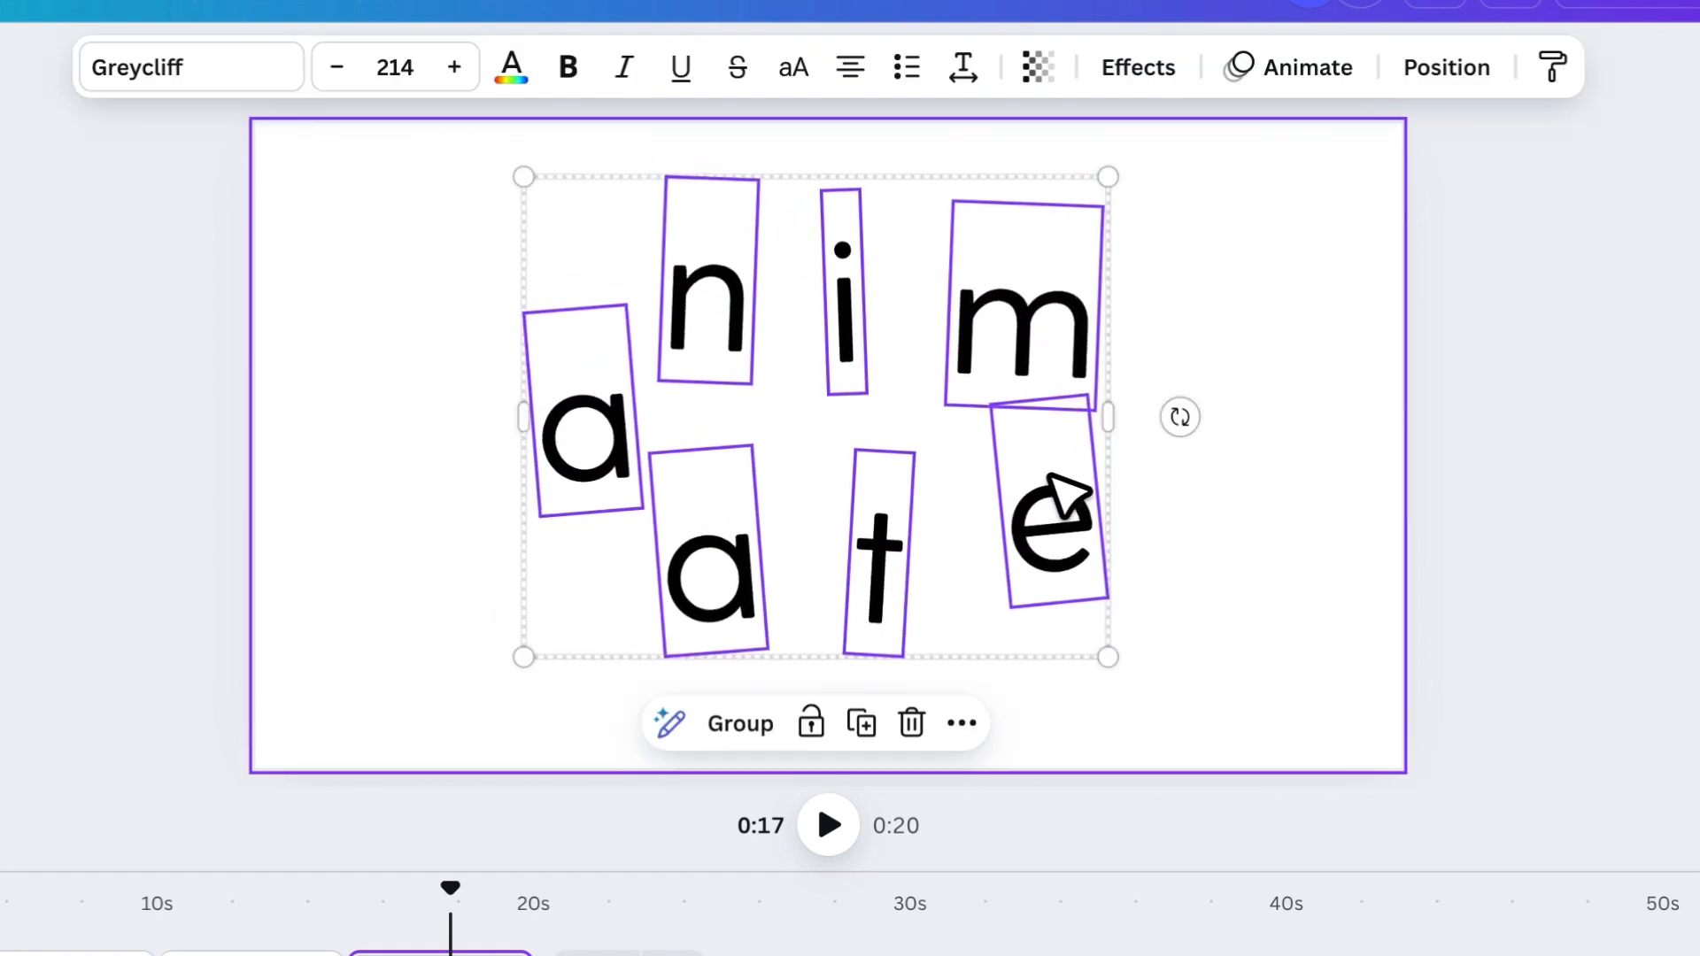
pyautogui.click(1222, 513)
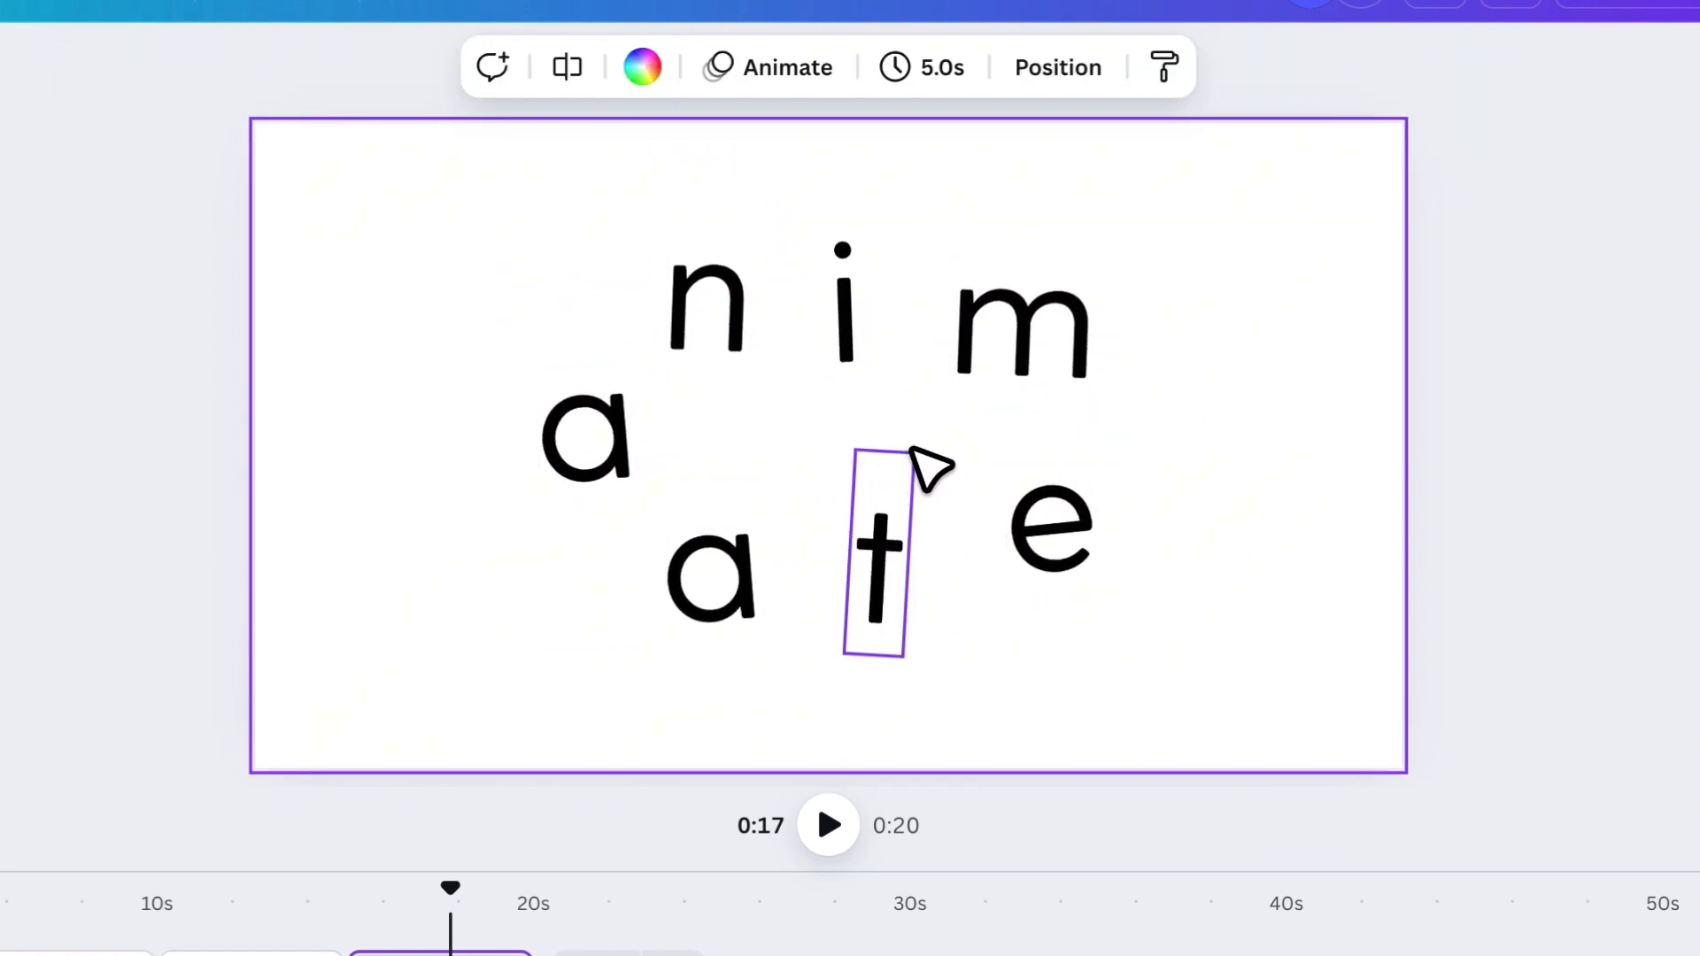
# - Add a text box in the middle of the scattered letters and enlarge it to about size 40
pyautogui.press('t')
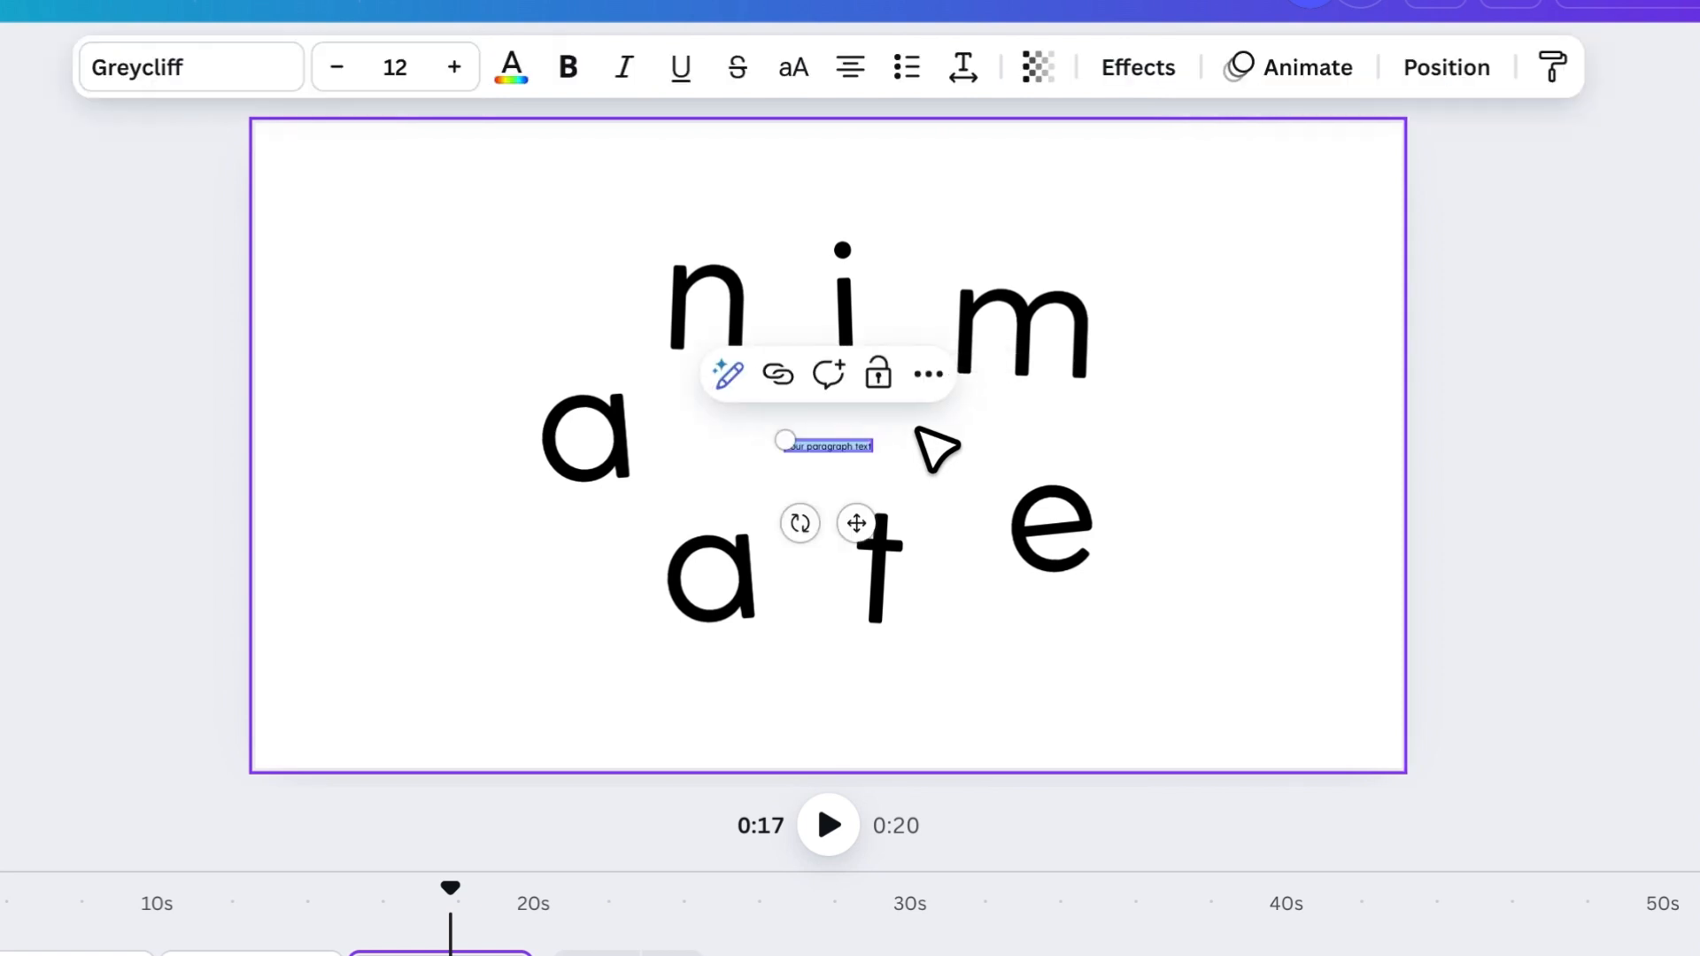
pyautogui.moveTo(874, 454); pyautogui.dragTo(1029, 531)
pyautogui.moveTo(785, 440); pyautogui.dragTo(740, 414)
pyautogui.moveTo(910, 544)
pyautogui.mouseDown()
pyautogui.moveTo(876, 513)
pyautogui.moveTo(899, 533)
pyautogui.mouseUp()
pyautogui.click(1157, 618)
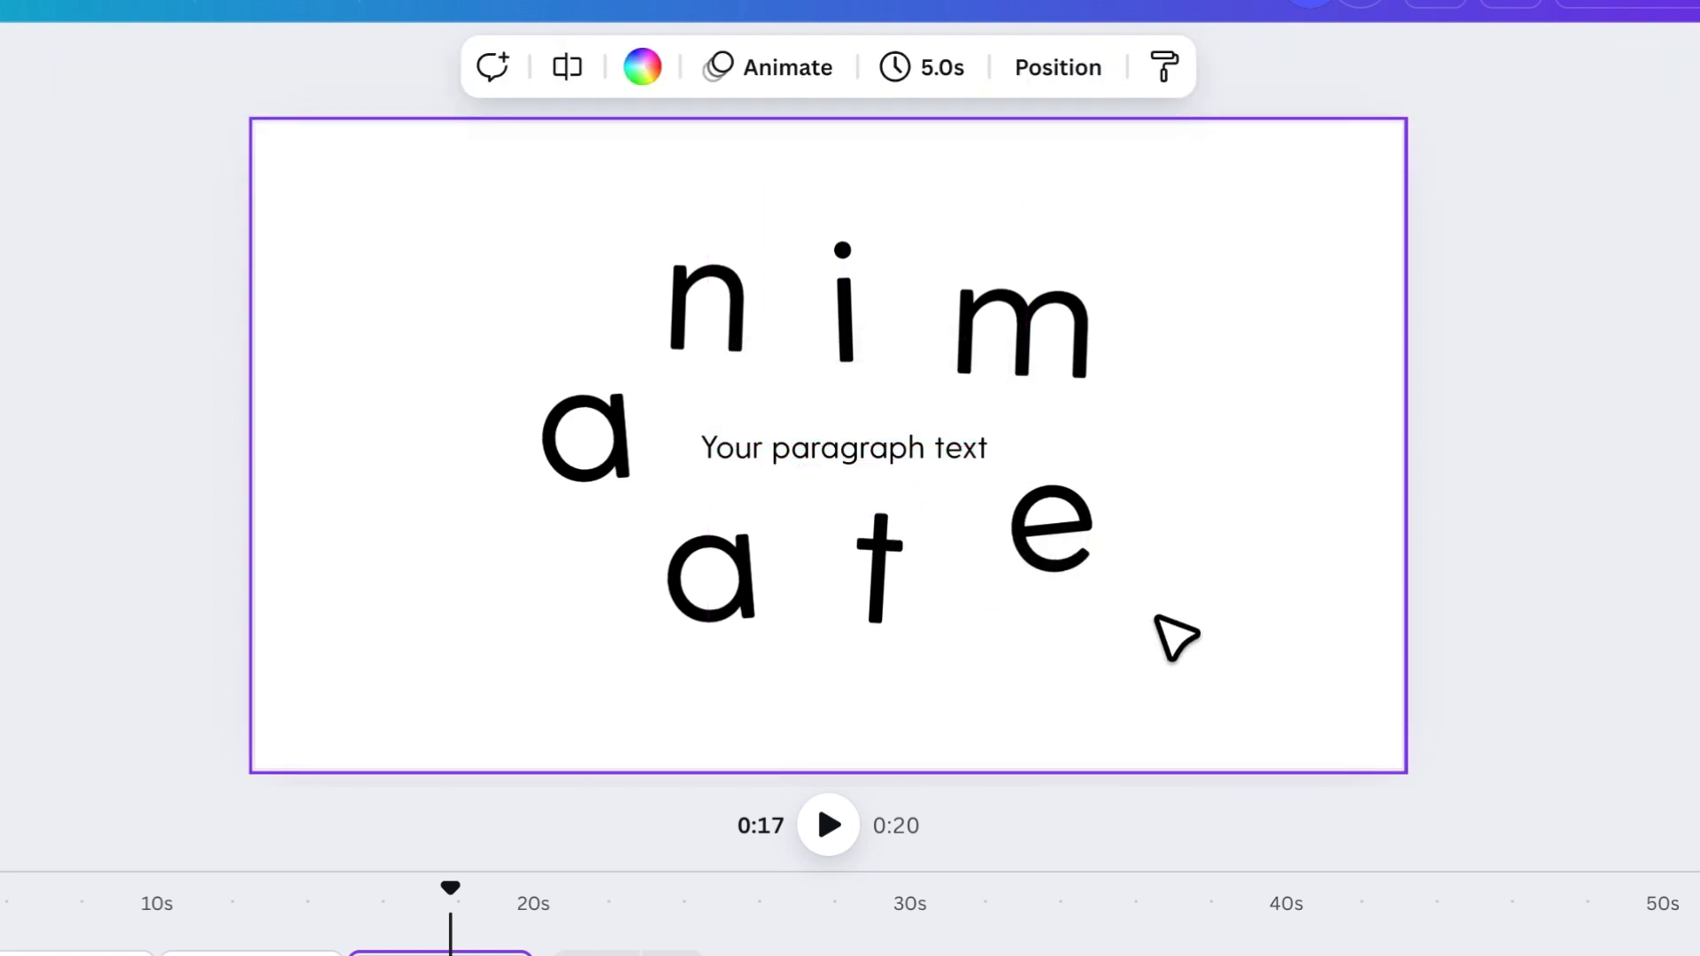
# - Replace the placeholder text with "text in canva" and set its letter spacing to 153
pyautogui.doubleClick(907, 451)
pyautogui.write('text in car')
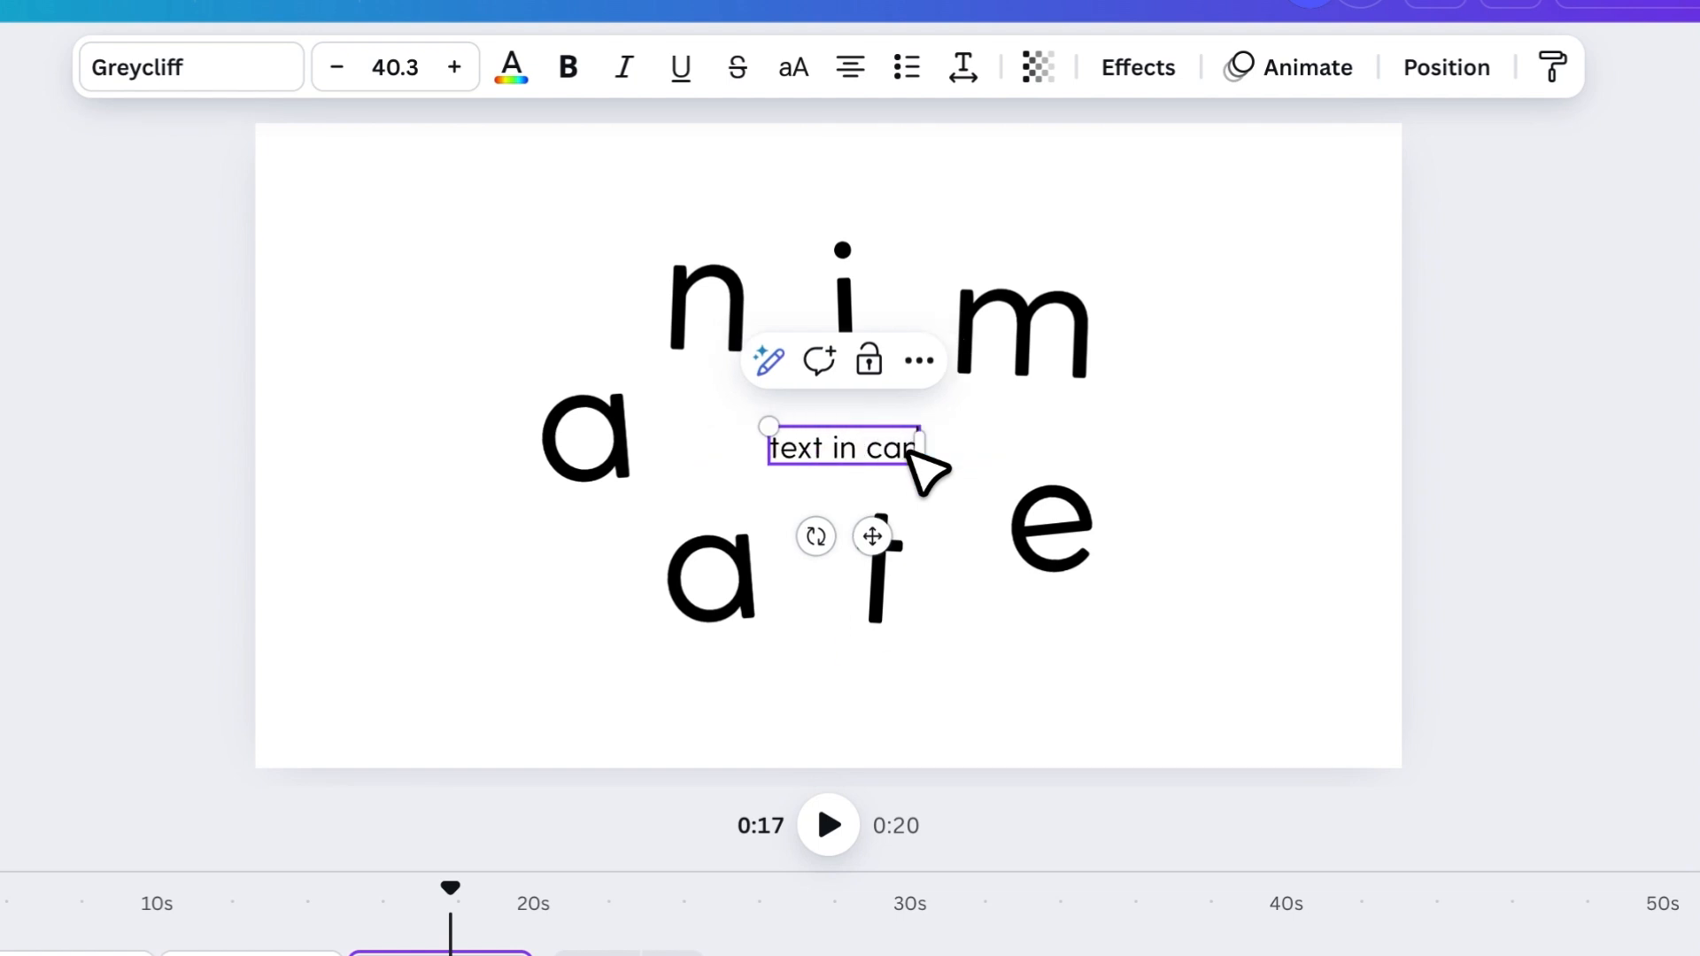
pyautogui.click(972, 75)
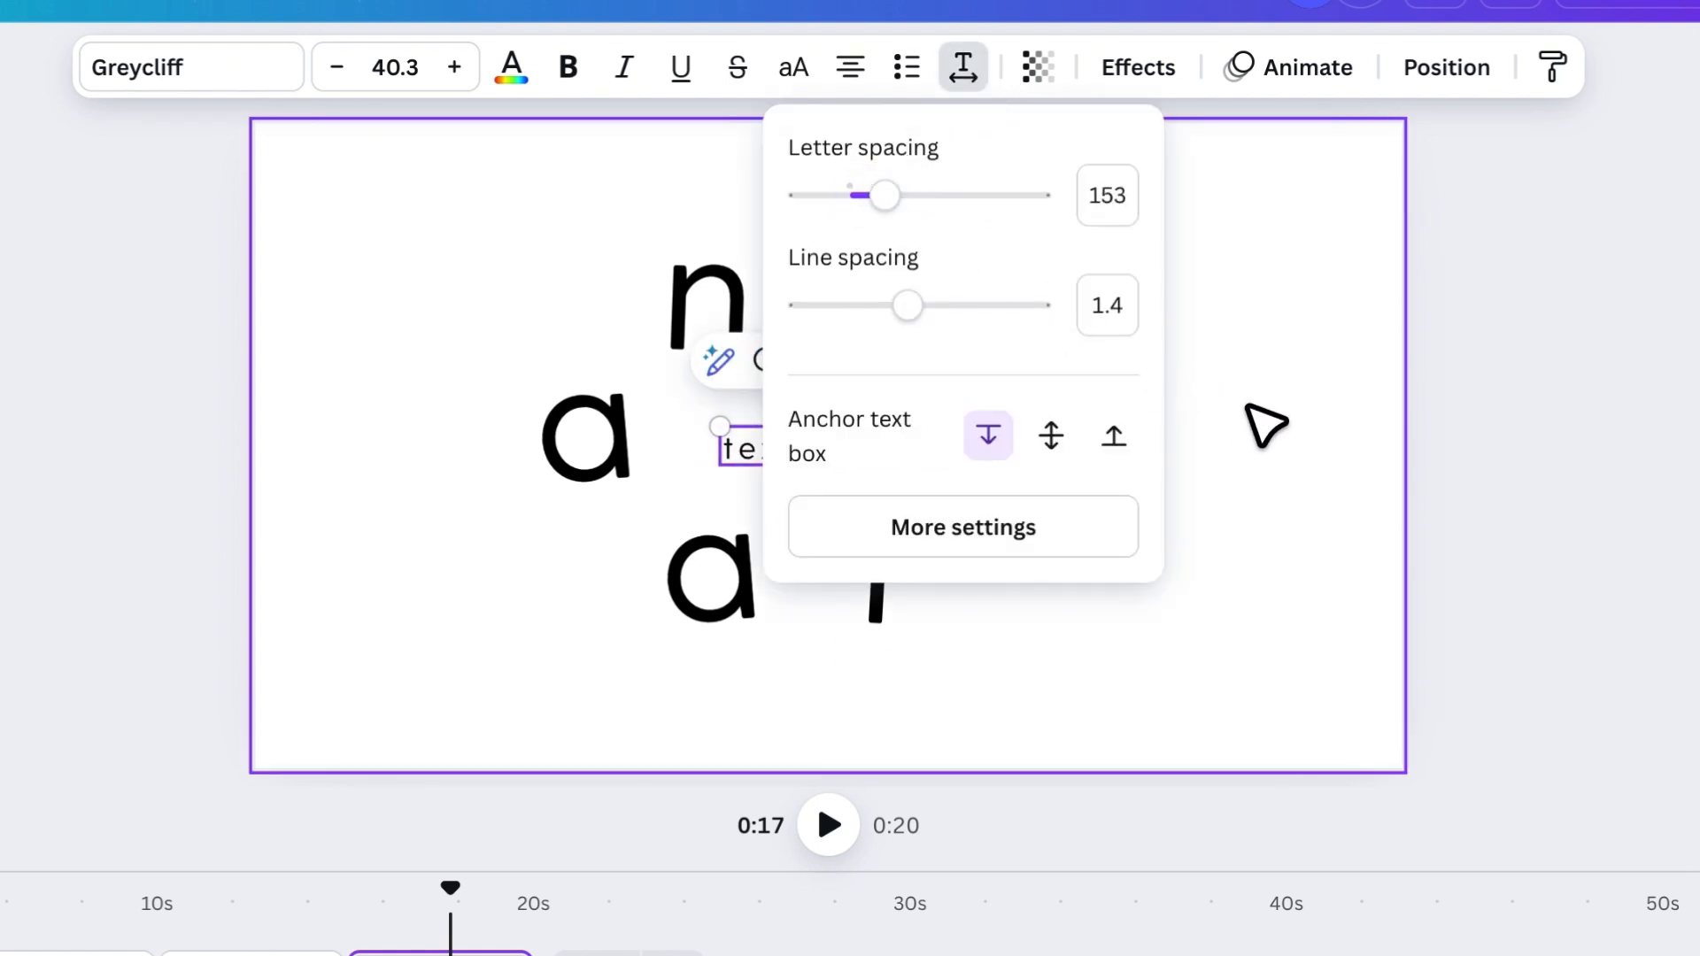
pyautogui.click(1257, 410)
pyautogui.click(1260, 413)
# - Enlarge the "text in canva" line and centre it between the upper and lower letters
pyautogui.click(841, 460)
pyautogui.moveTo(719, 427); pyautogui.dragTo(673, 398)
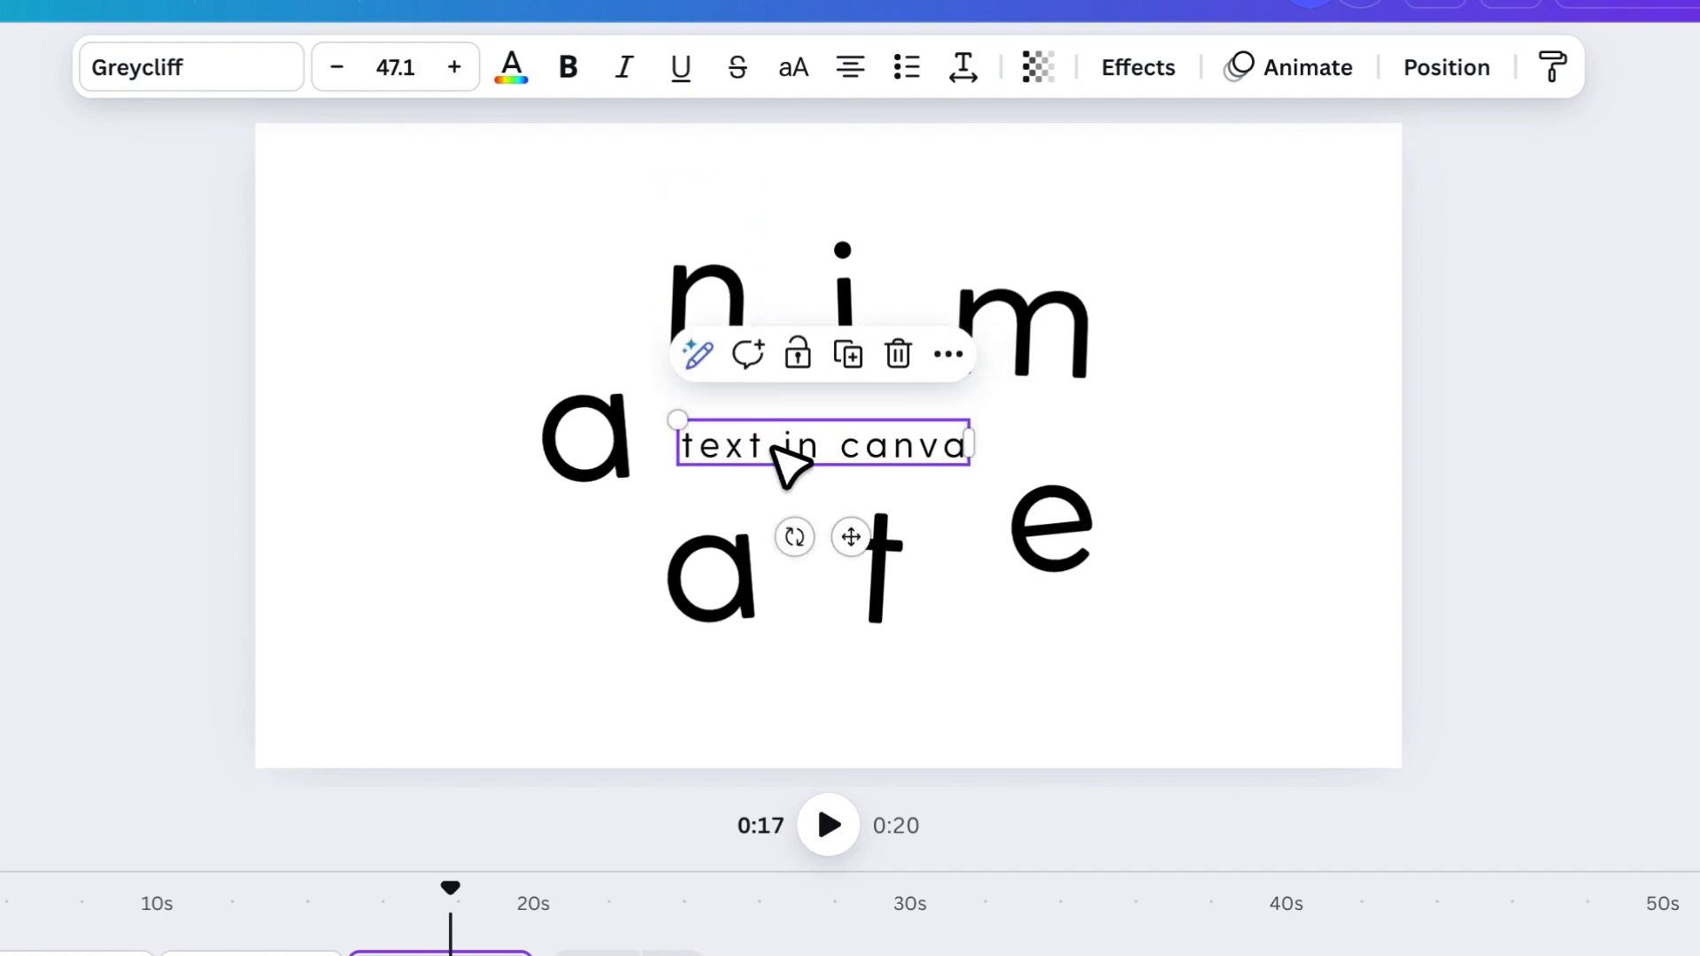
pyautogui.moveTo(786, 463); pyautogui.dragTo(823, 459)
pyautogui.moveTo(699, 423); pyautogui.dragTo(684, 420)
pyautogui.moveTo(811, 445); pyautogui.dragTo(820, 446)
pyautogui.click(1323, 550)
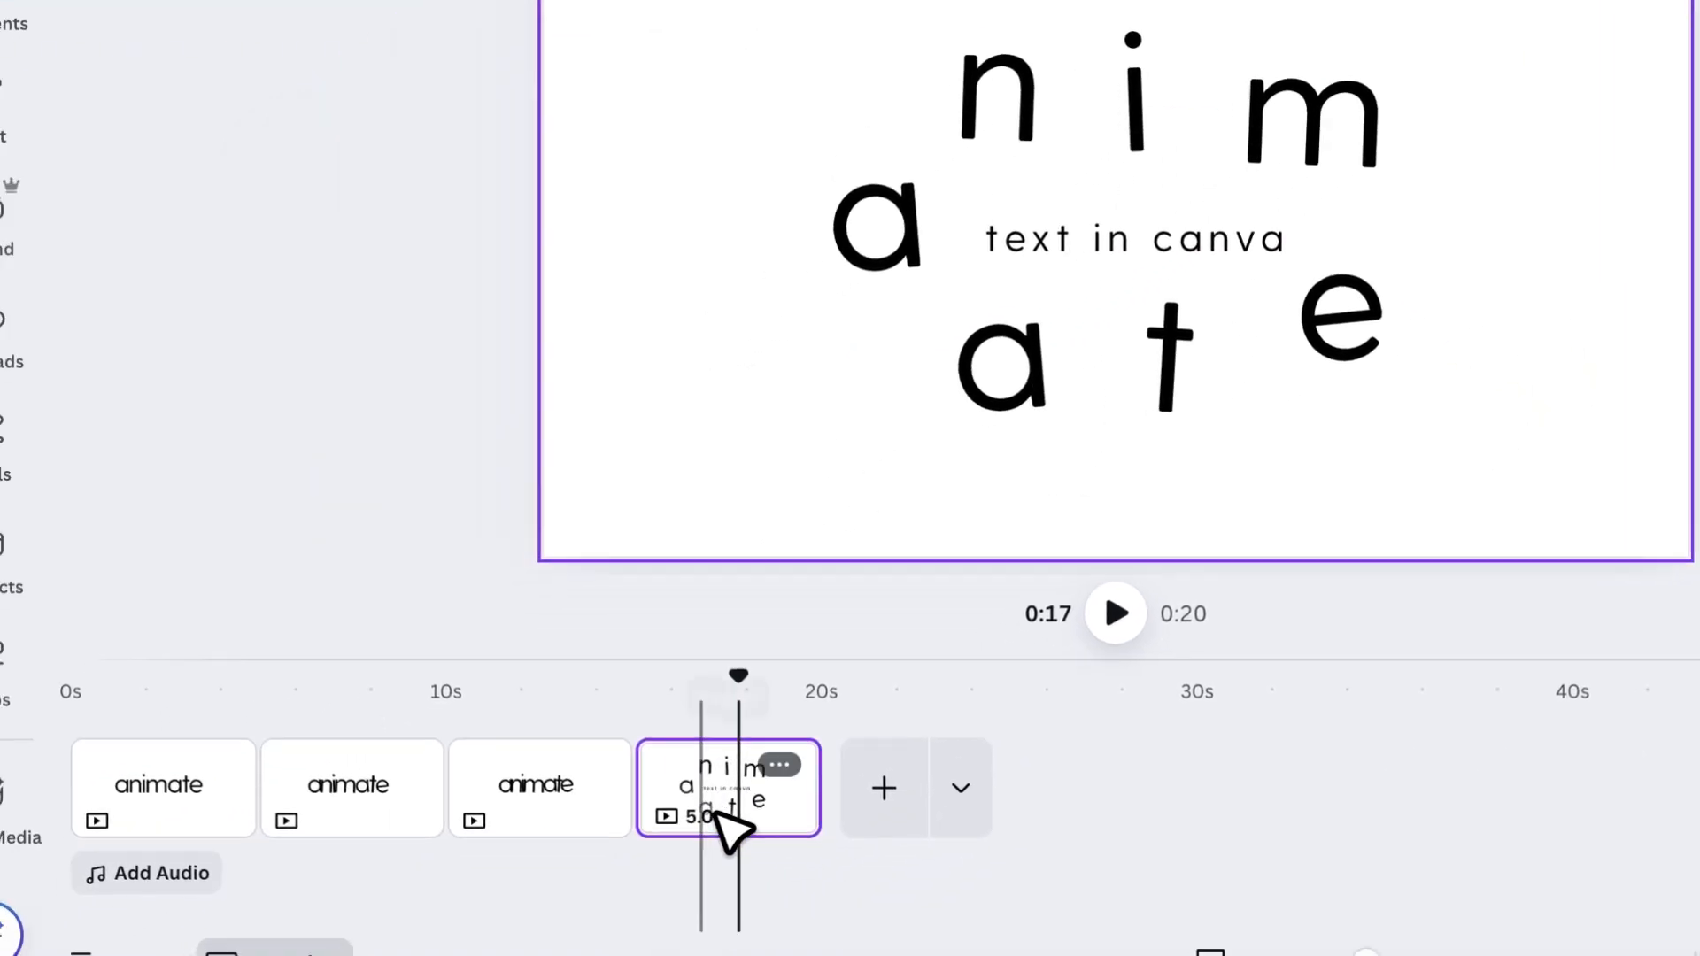
# - Duplicate the scattered-letters page, then enlarge the whole text arrangement on the copy and recentre it
pyautogui.rightClick(726, 788)
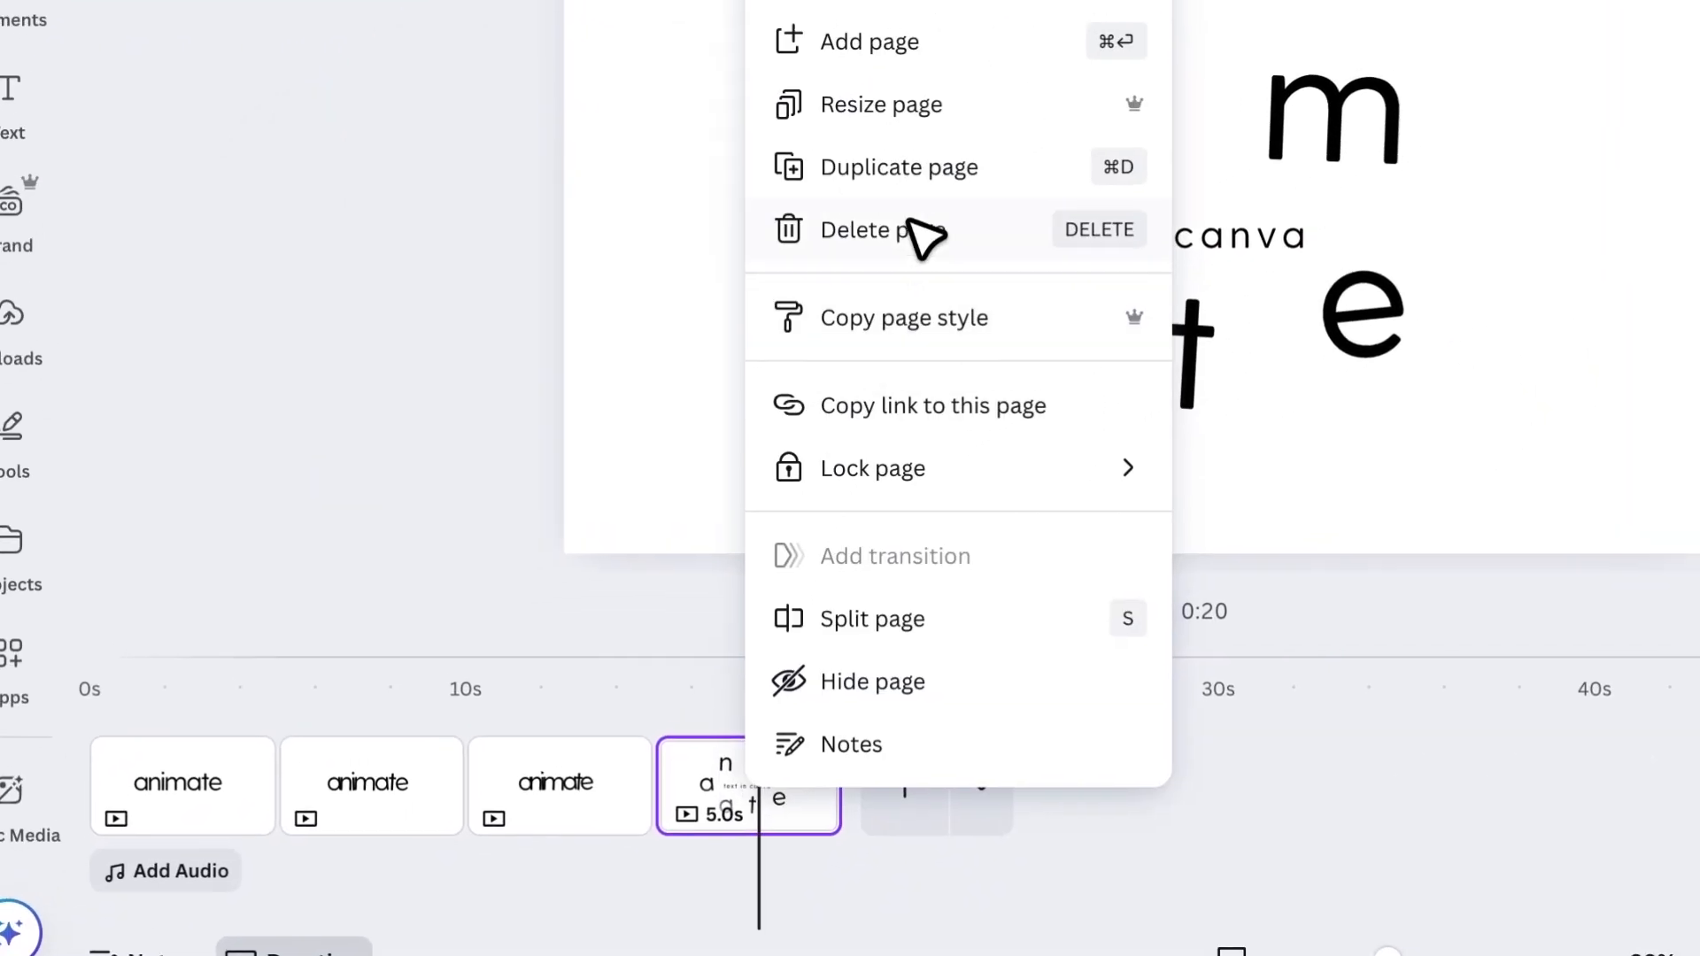
pyautogui.click(904, 168)
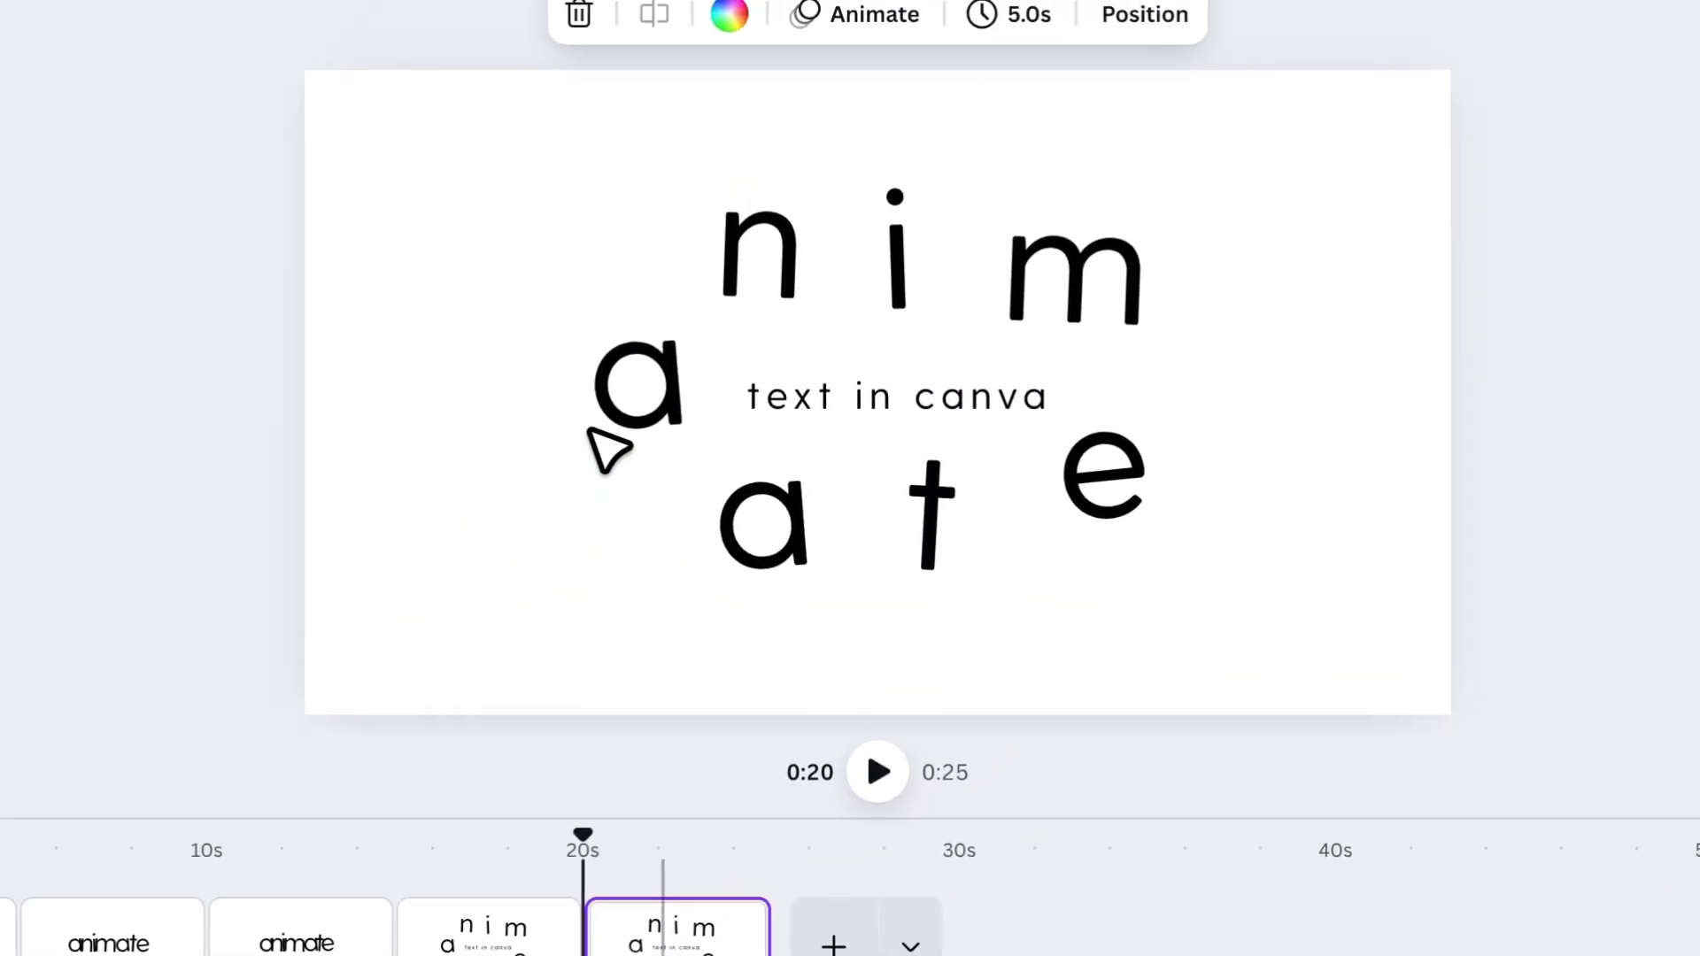
pyautogui.moveTo(537, 191); pyautogui.dragTo(1265, 586)
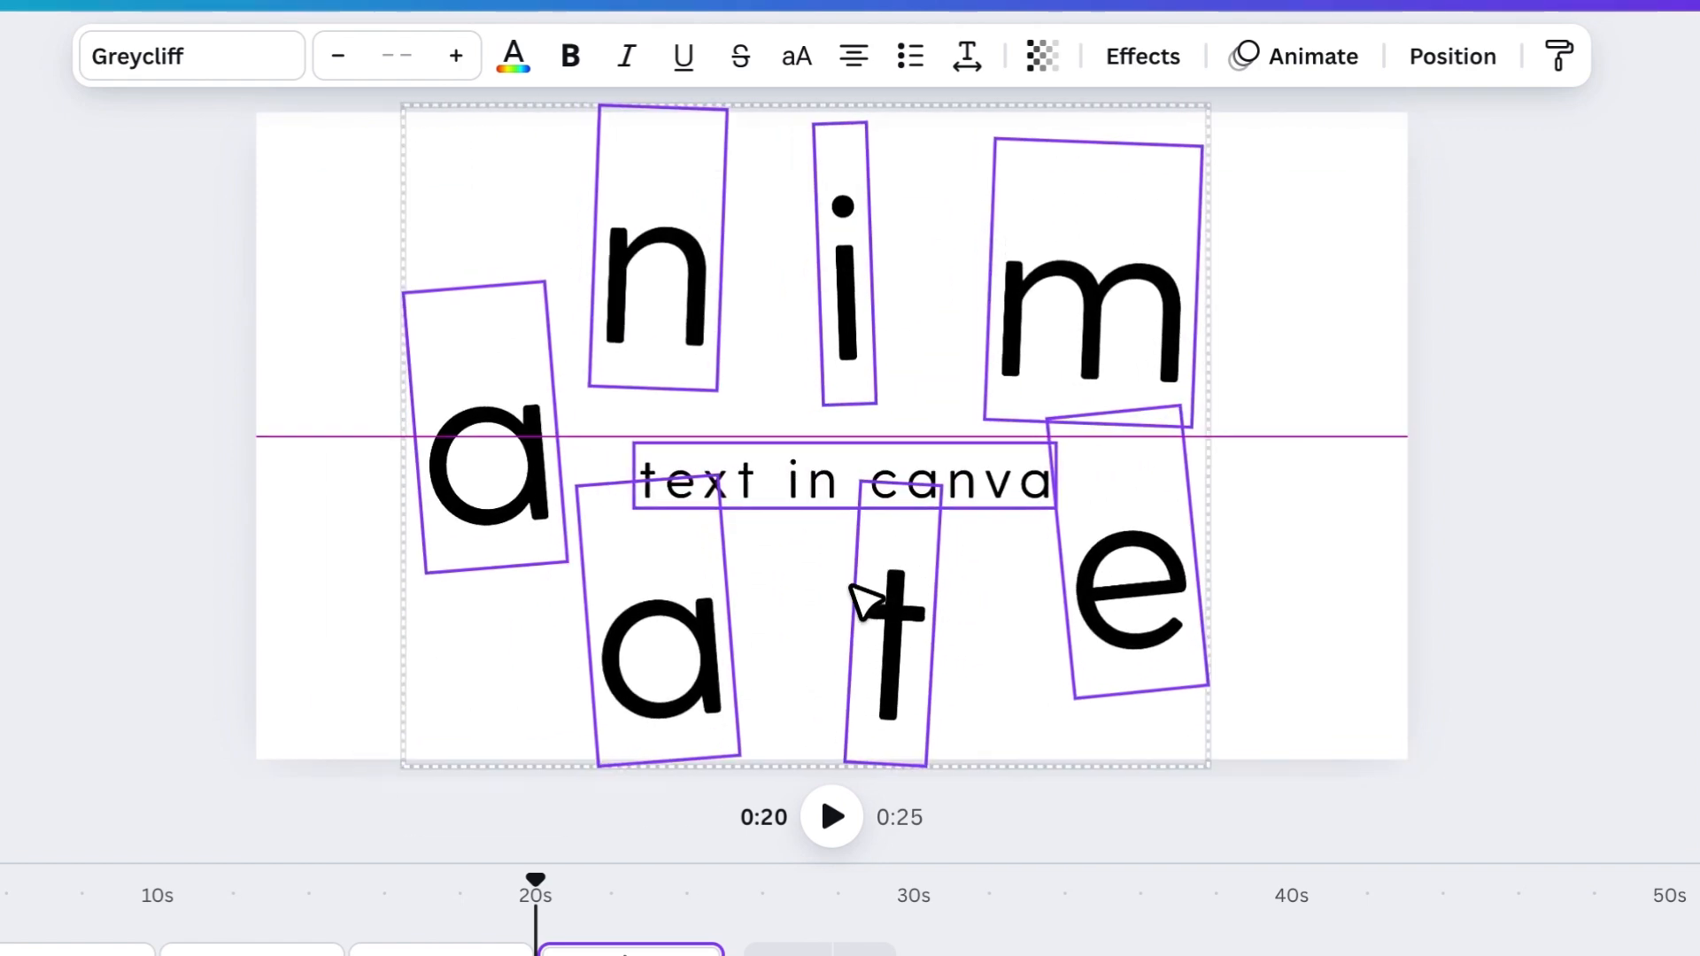
pyautogui.click(812, 455)
pyautogui.moveTo(645, 475); pyautogui.dragTo(624, 390)
pyautogui.click(1387, 684)
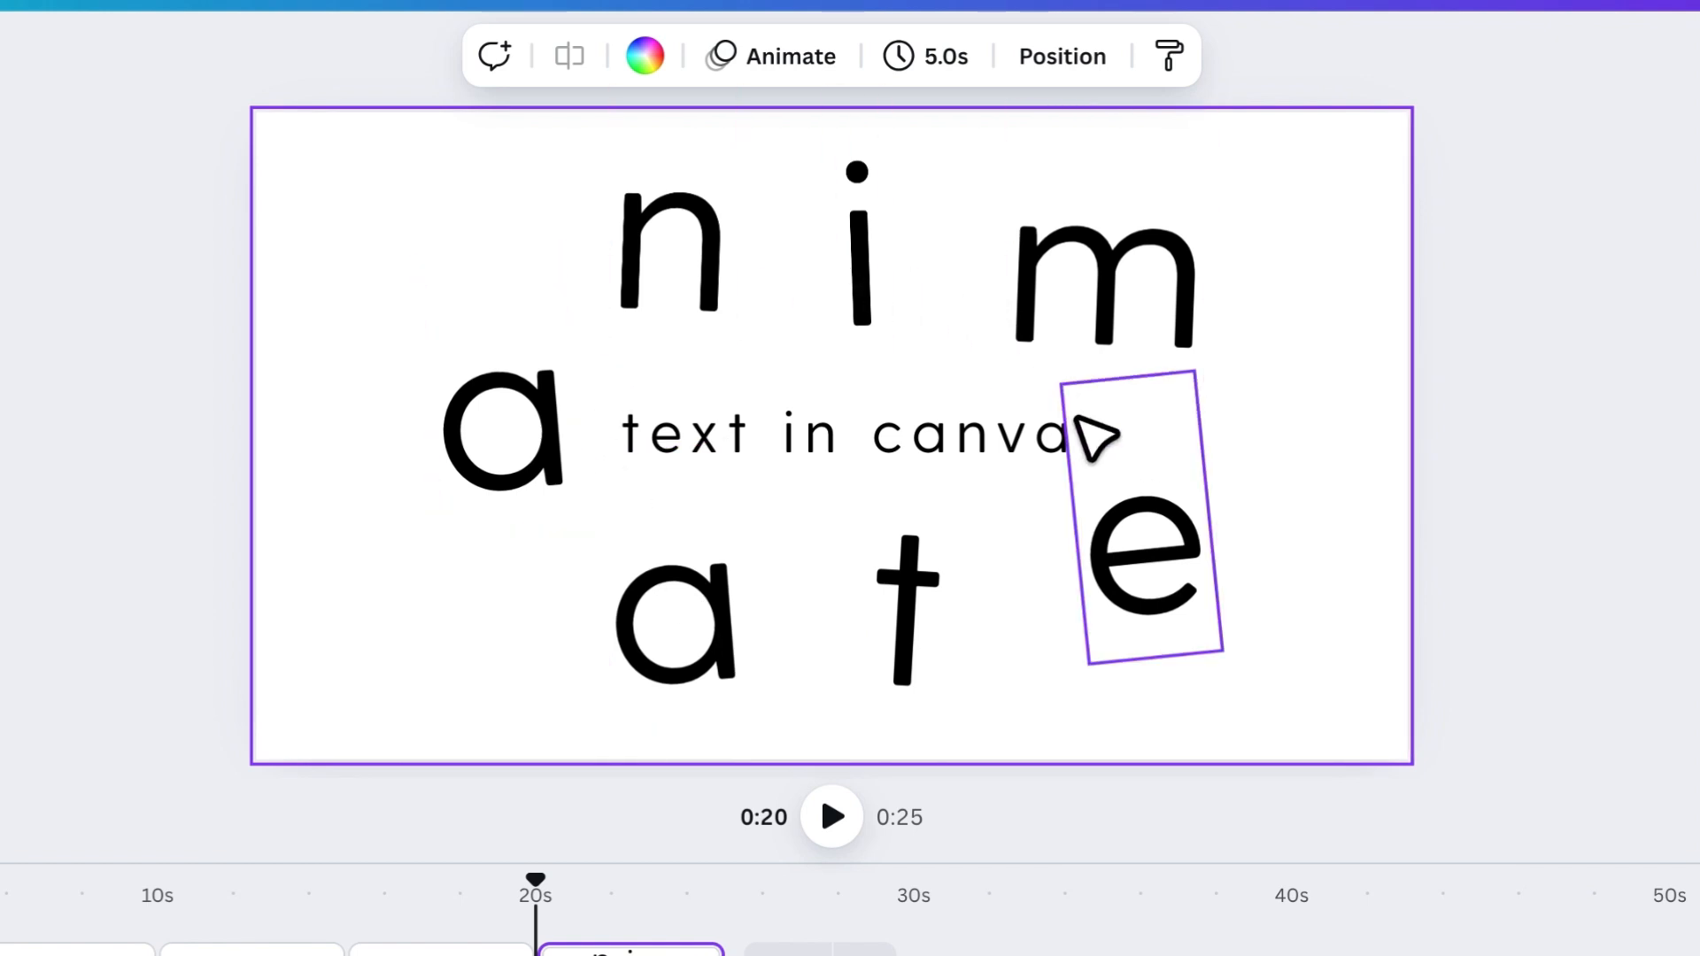
# - Apply the Wiggle add-on effect to all seven scattered letters, excluding "text in canva", with the intensity near its minimum
pyautogui.moveTo(1319, 722); pyautogui.dragTo(465, 256)
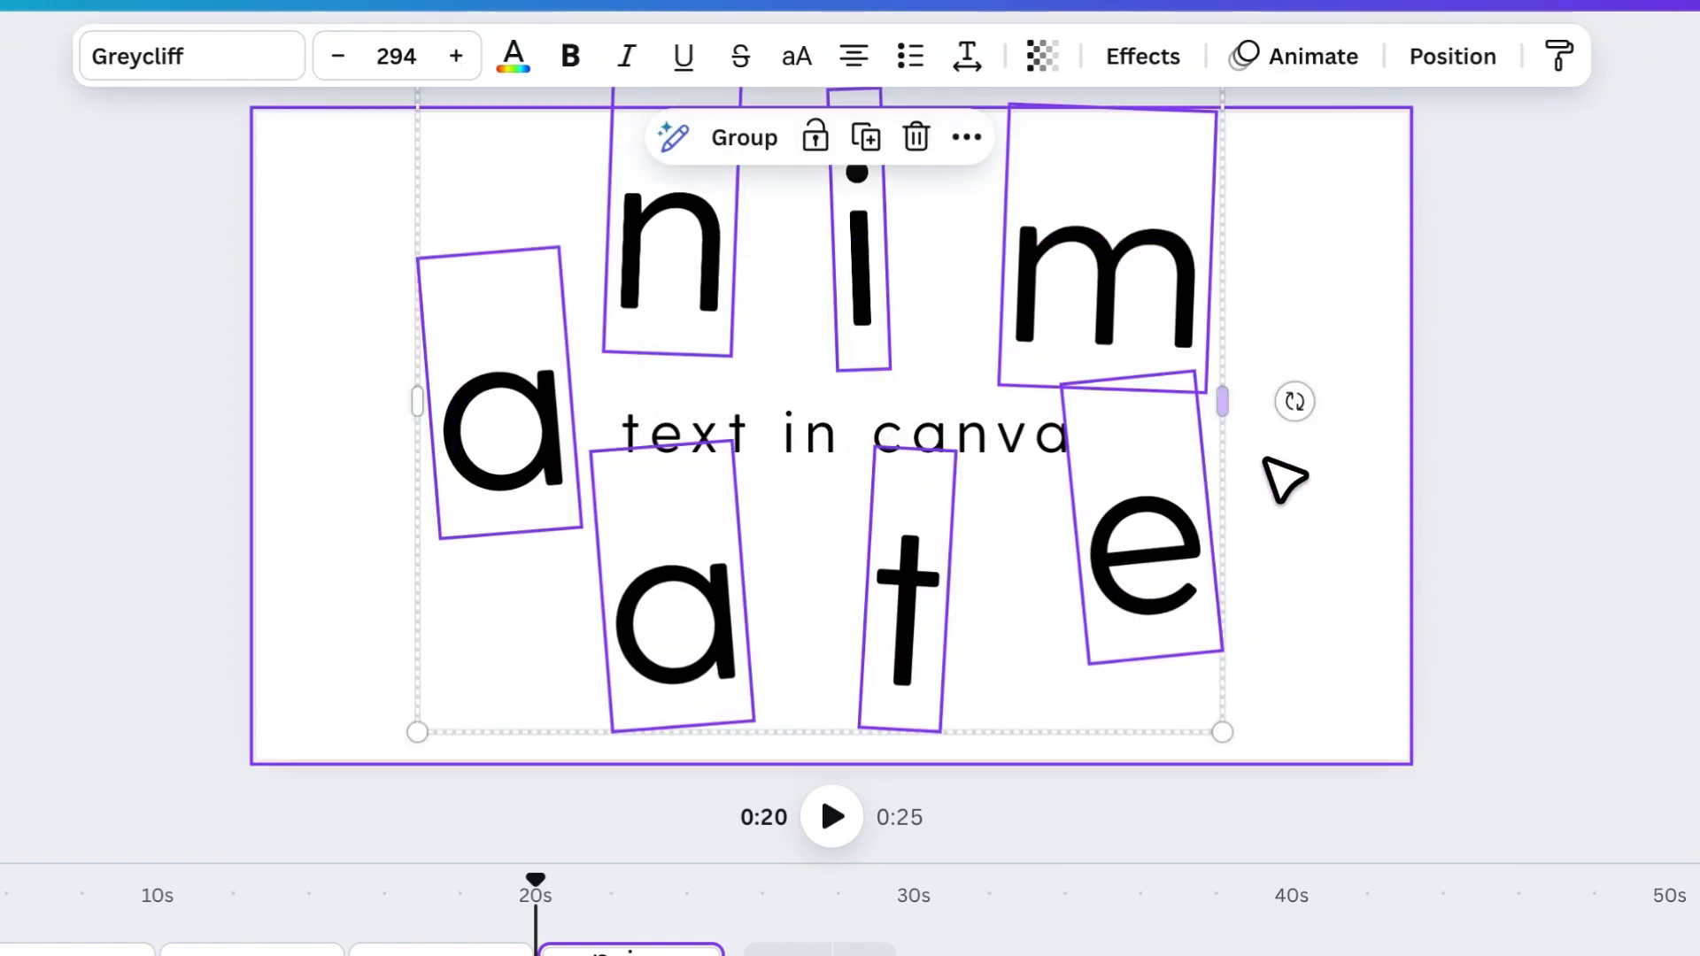
pyautogui.click(1313, 56)
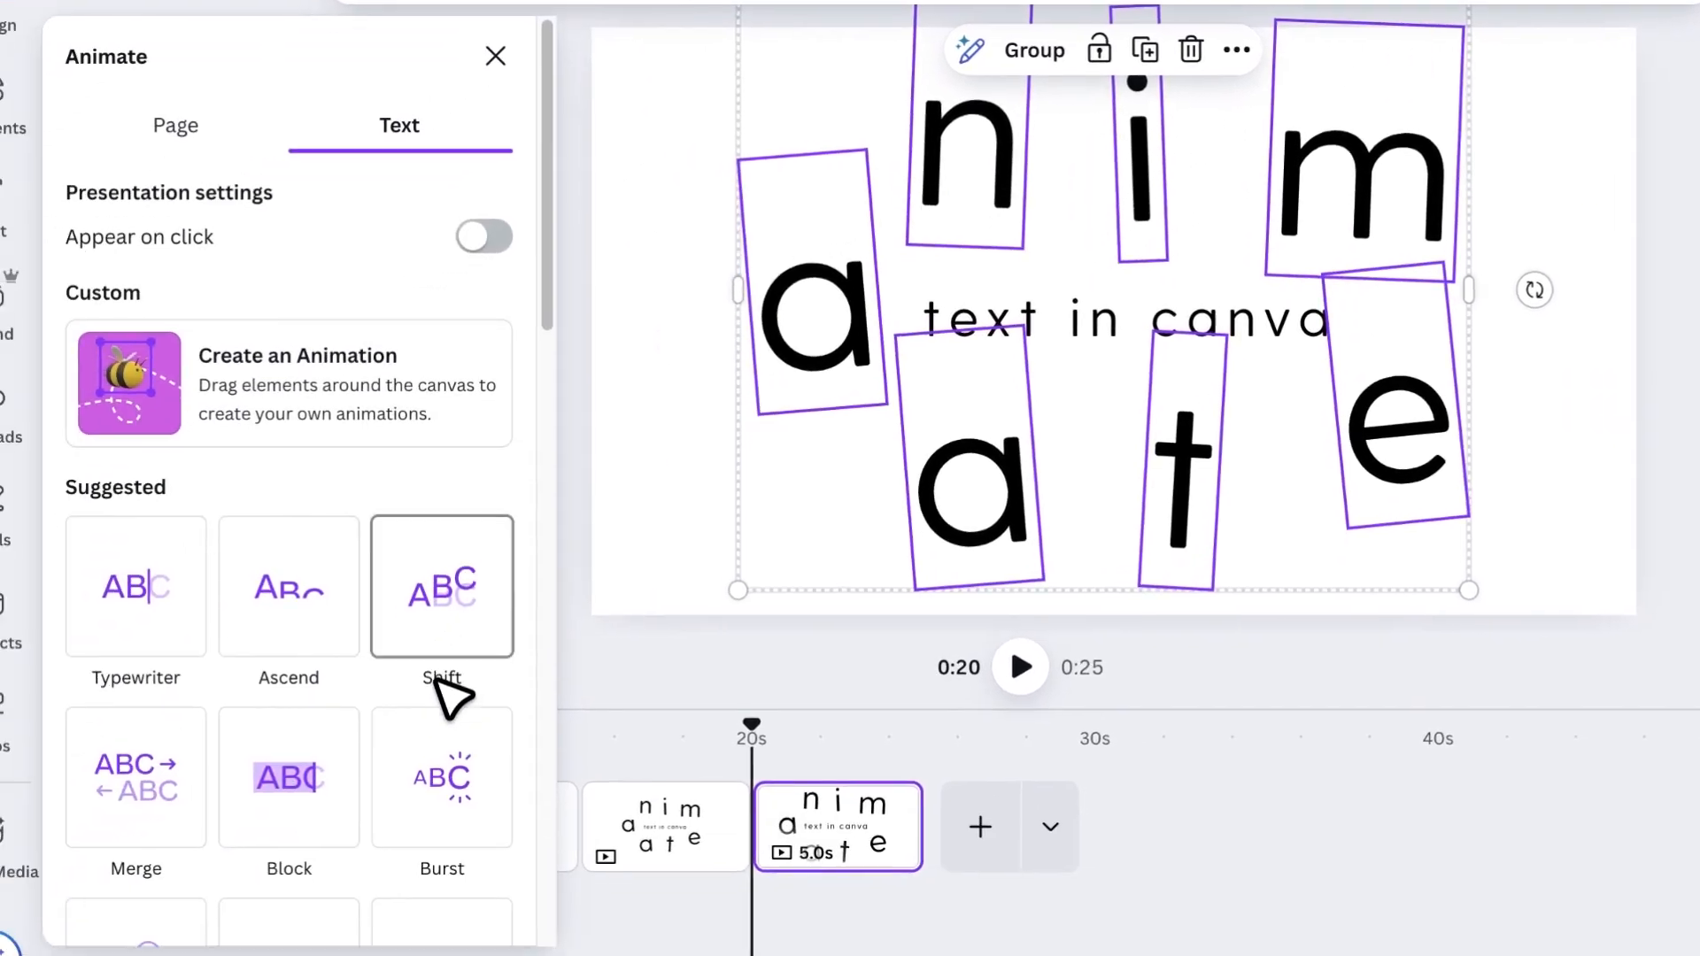
pyautogui.scroll(-10, 447, 695)
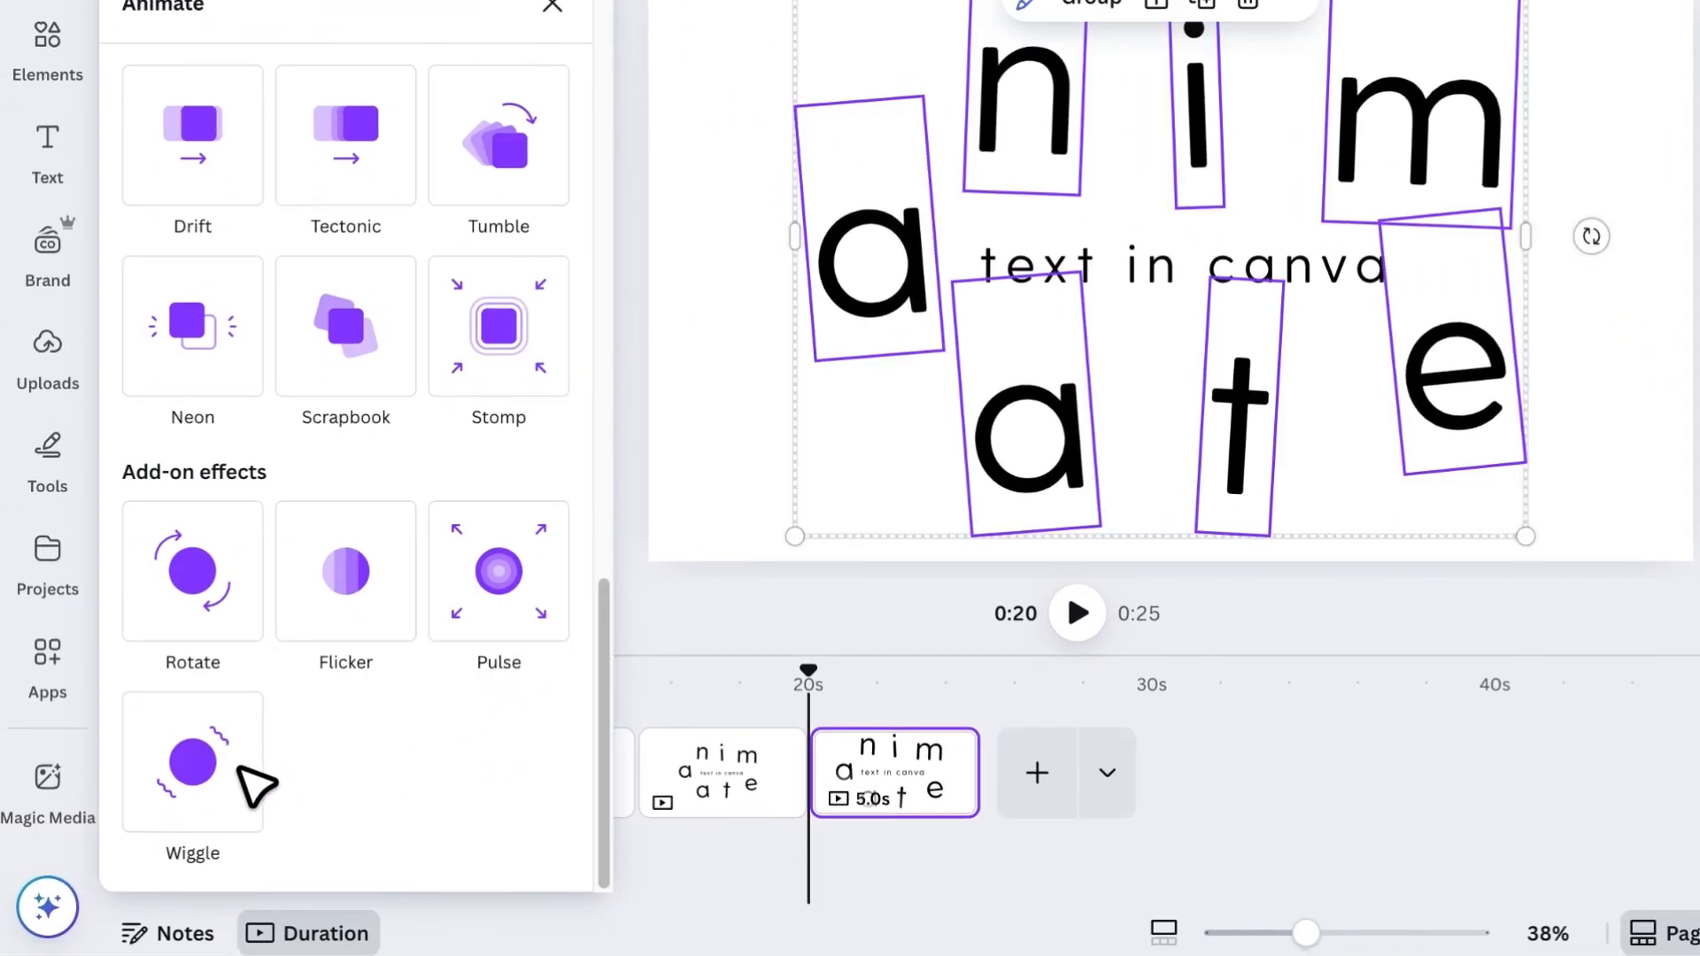
pyautogui.click(232, 785)
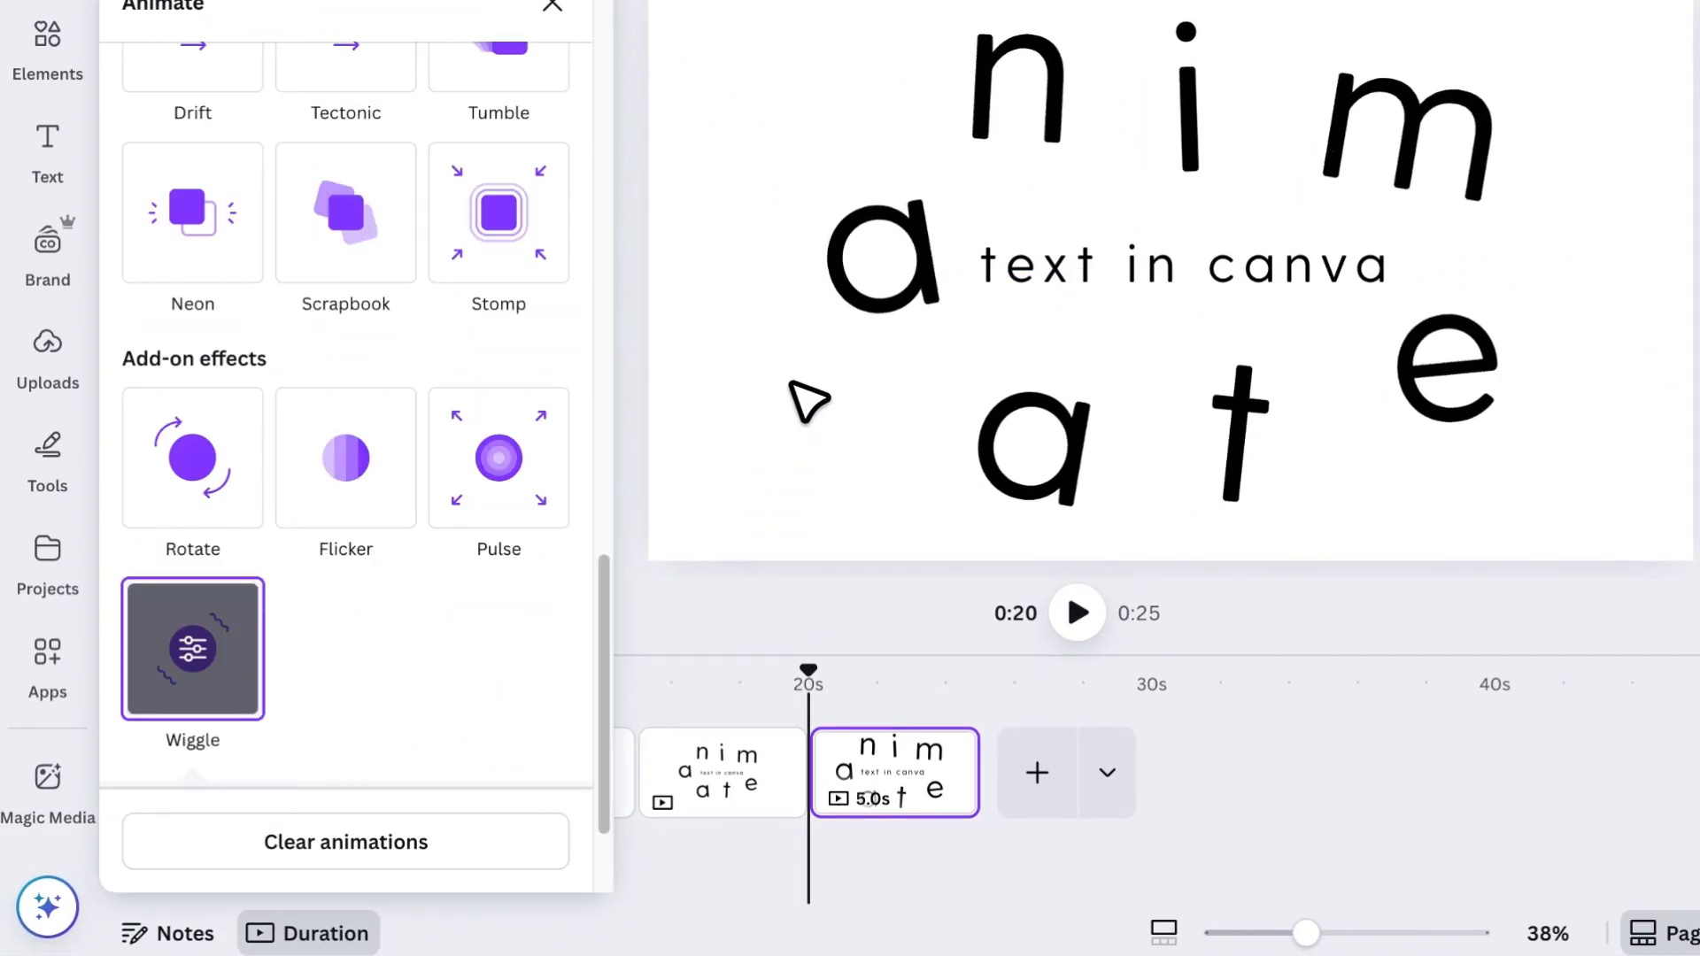
pyautogui.scroll(-2, 519, 664)
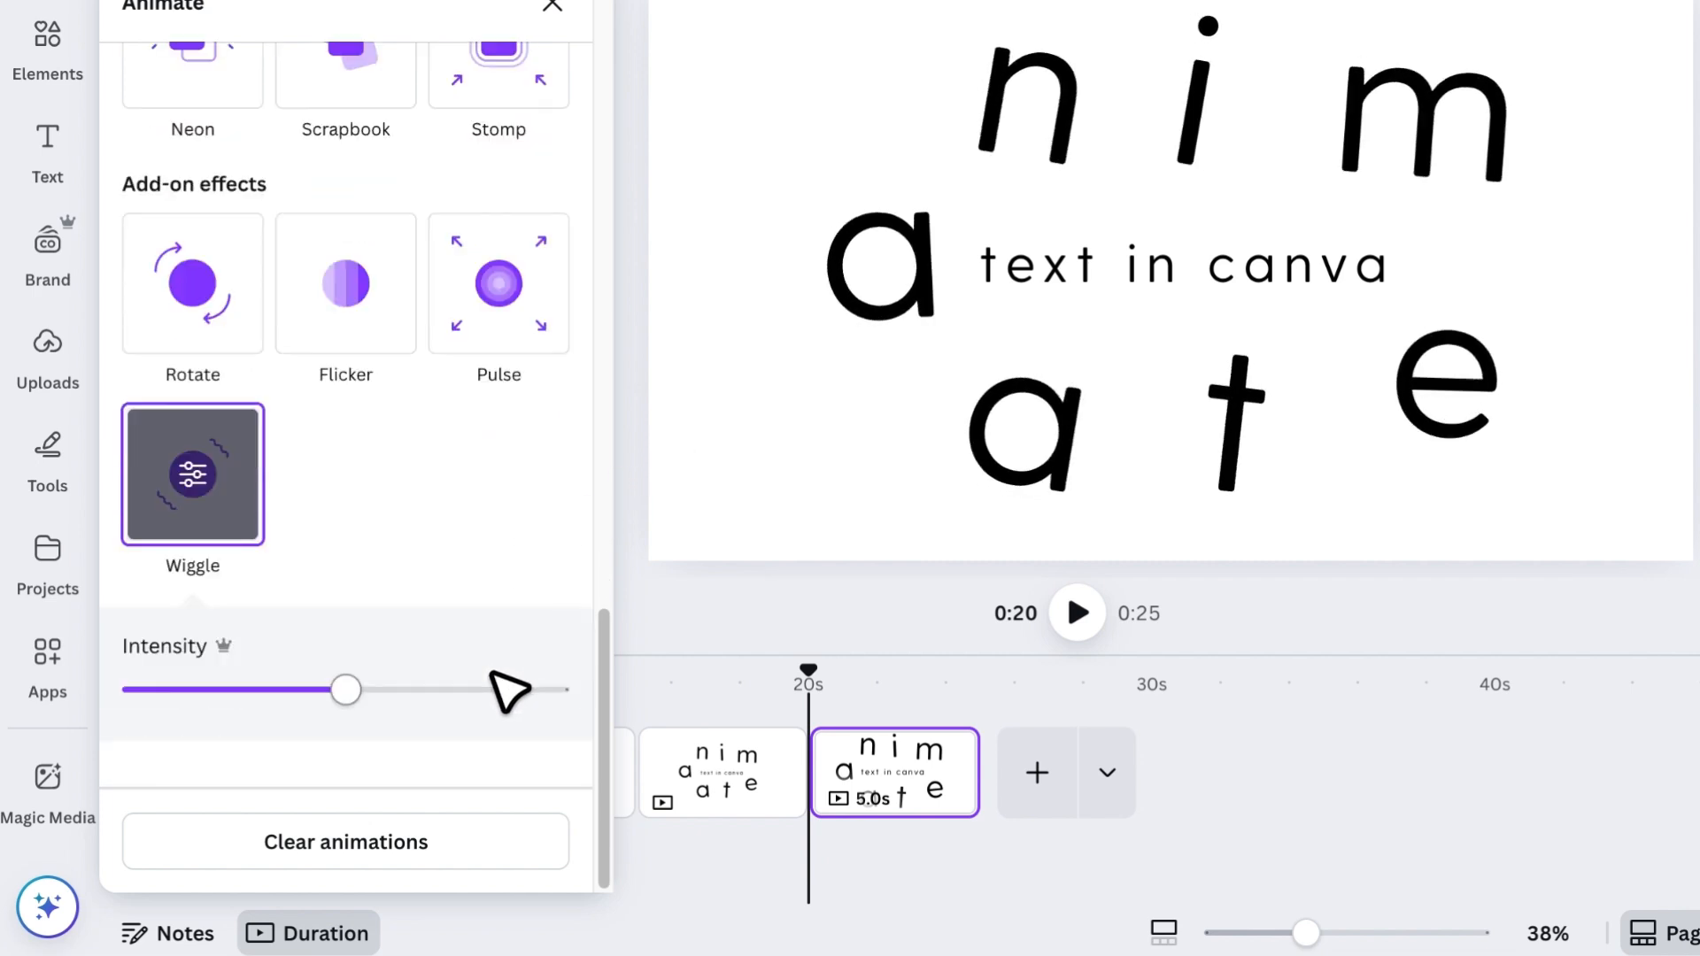
pyautogui.moveTo(330, 695); pyautogui.dragTo(107, 713)
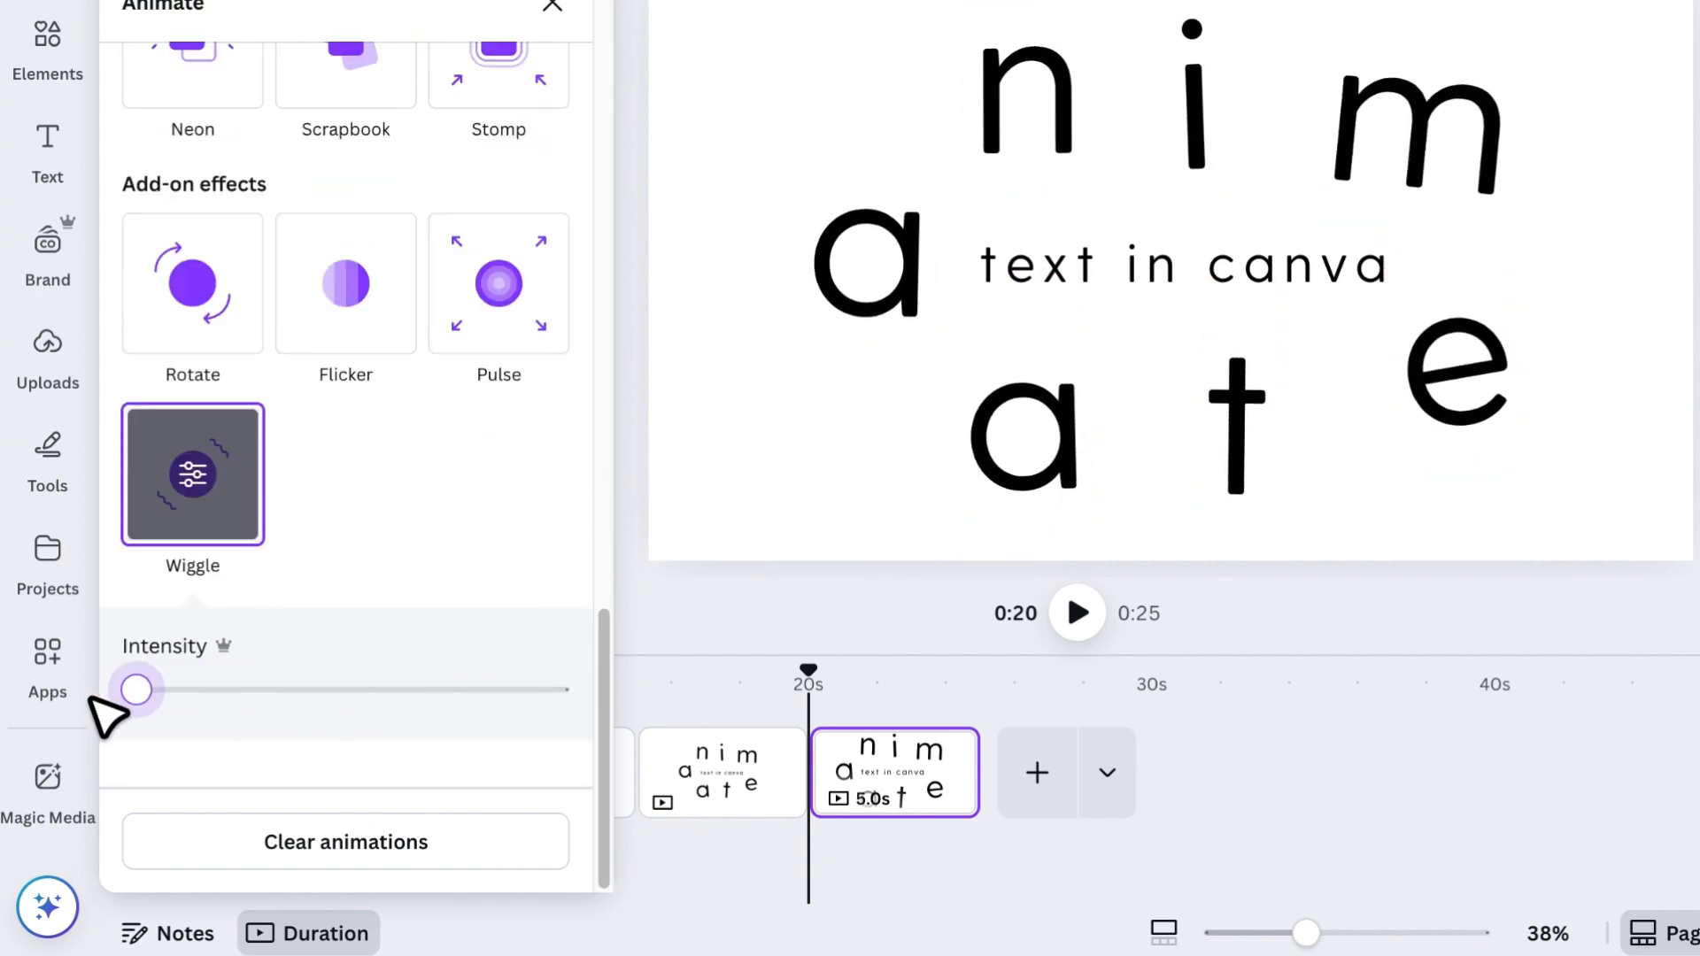
pyautogui.click(646, 470)
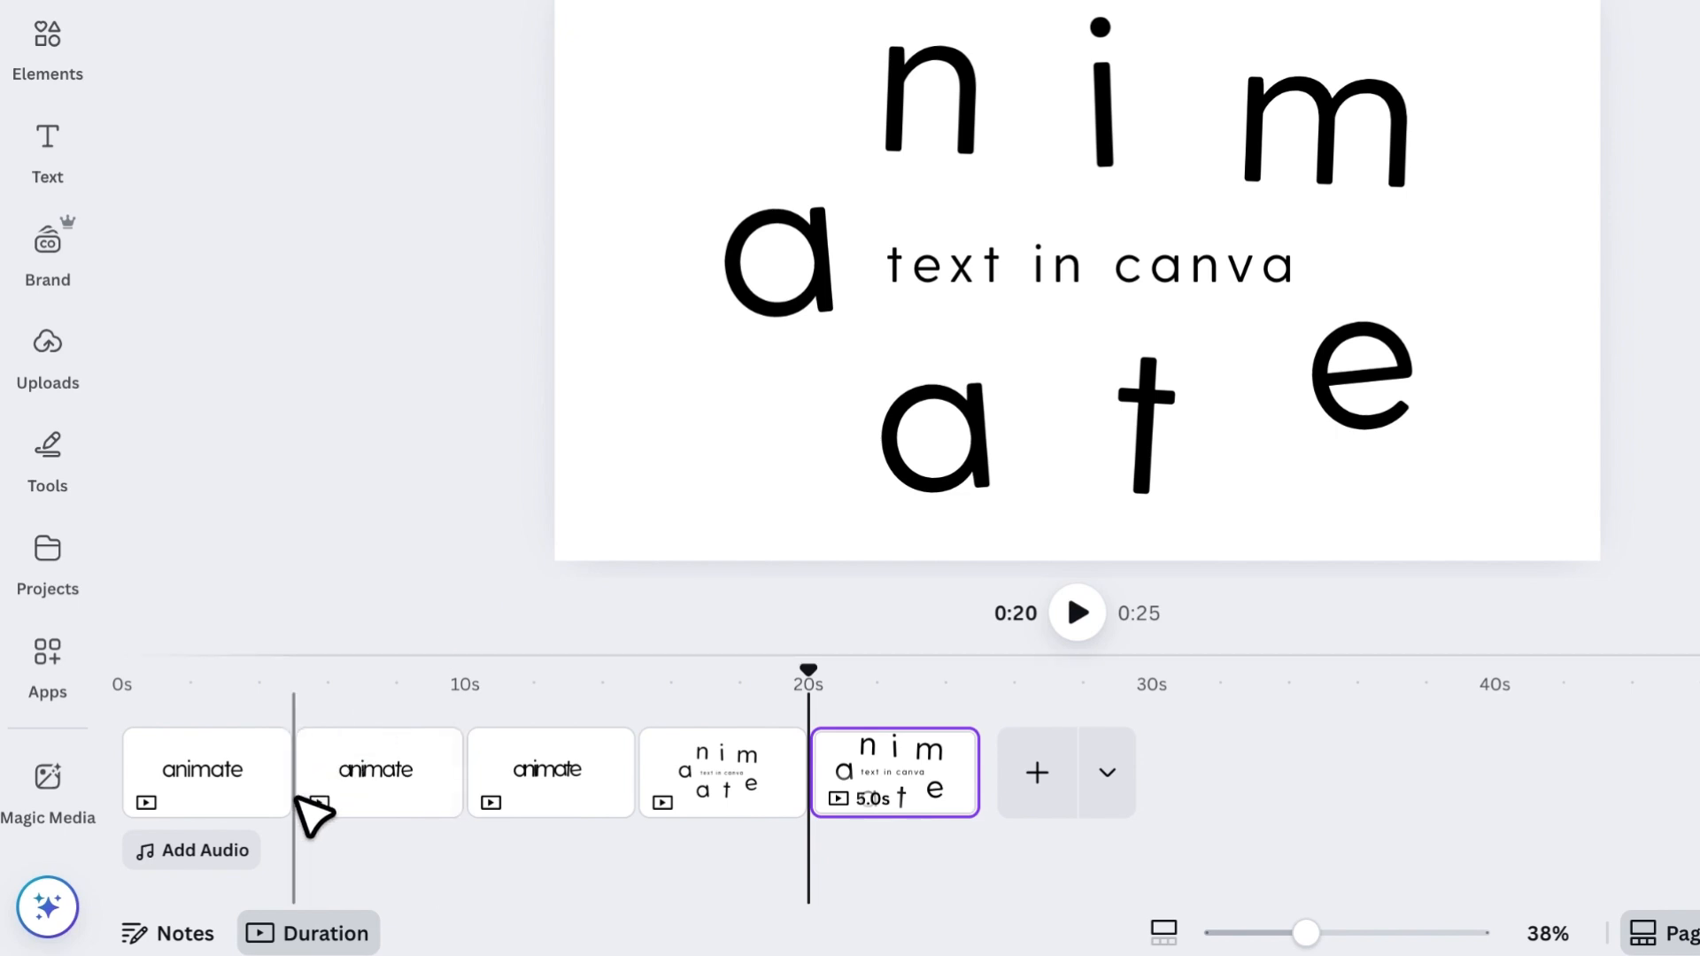
# - Add a Match & Move transition after the first page with a 0.3-second duration and apply it between all pages
pyautogui.click(297, 798)
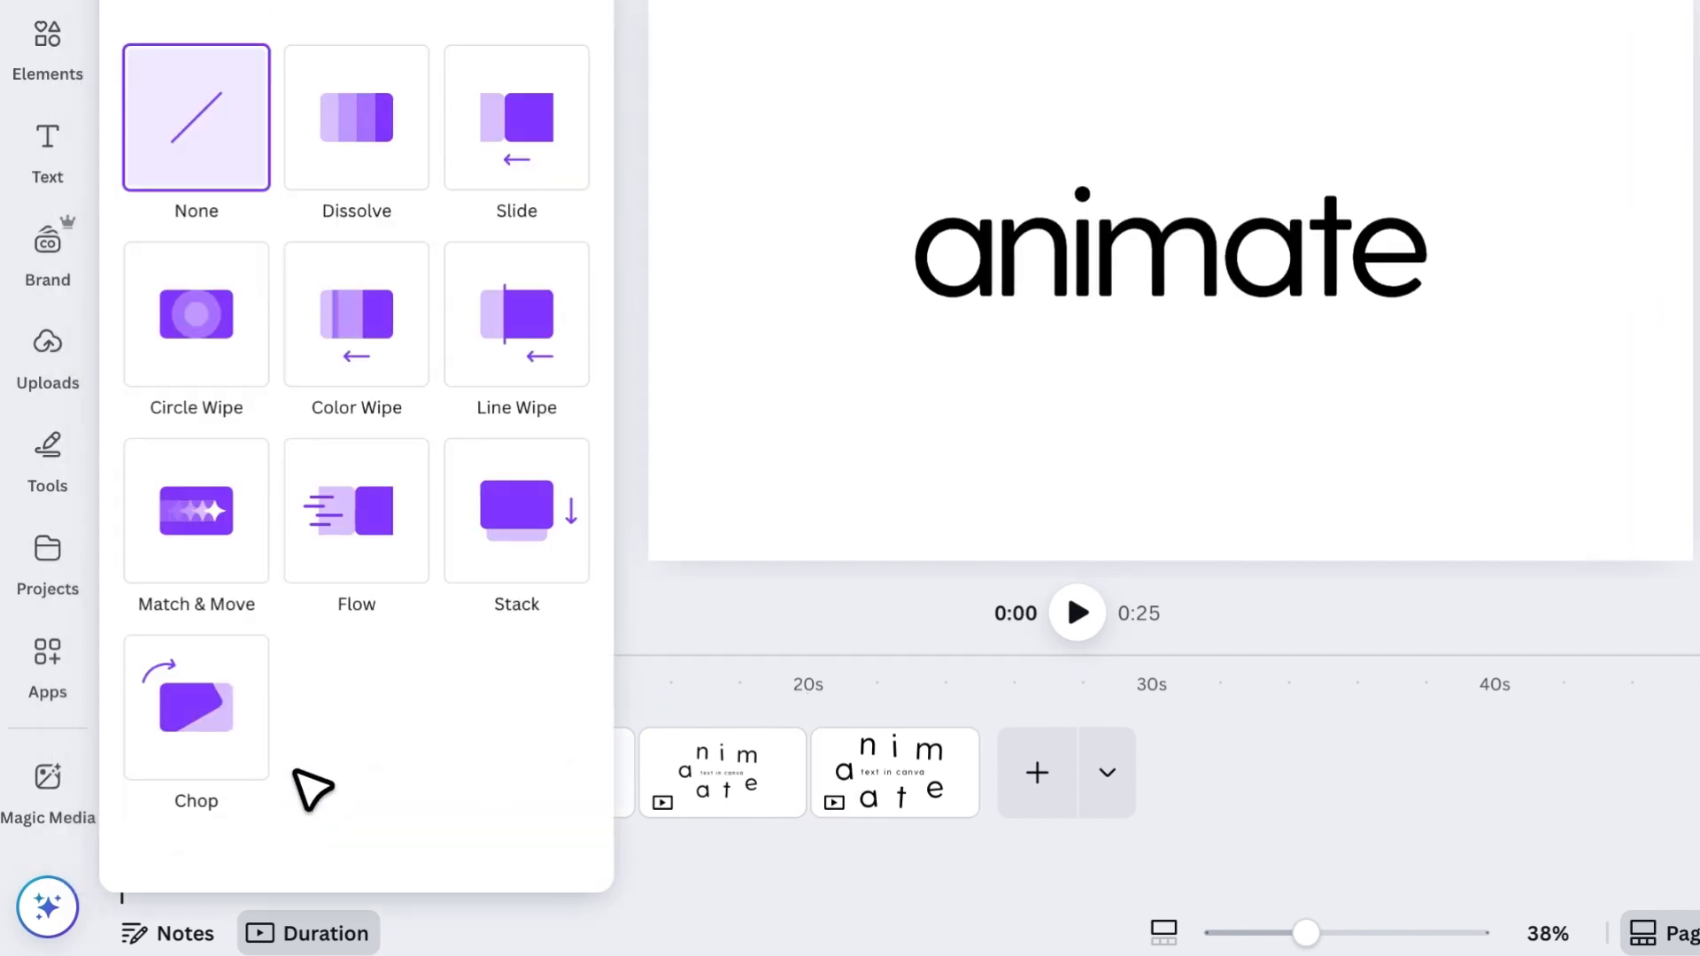
pyautogui.click(239, 553)
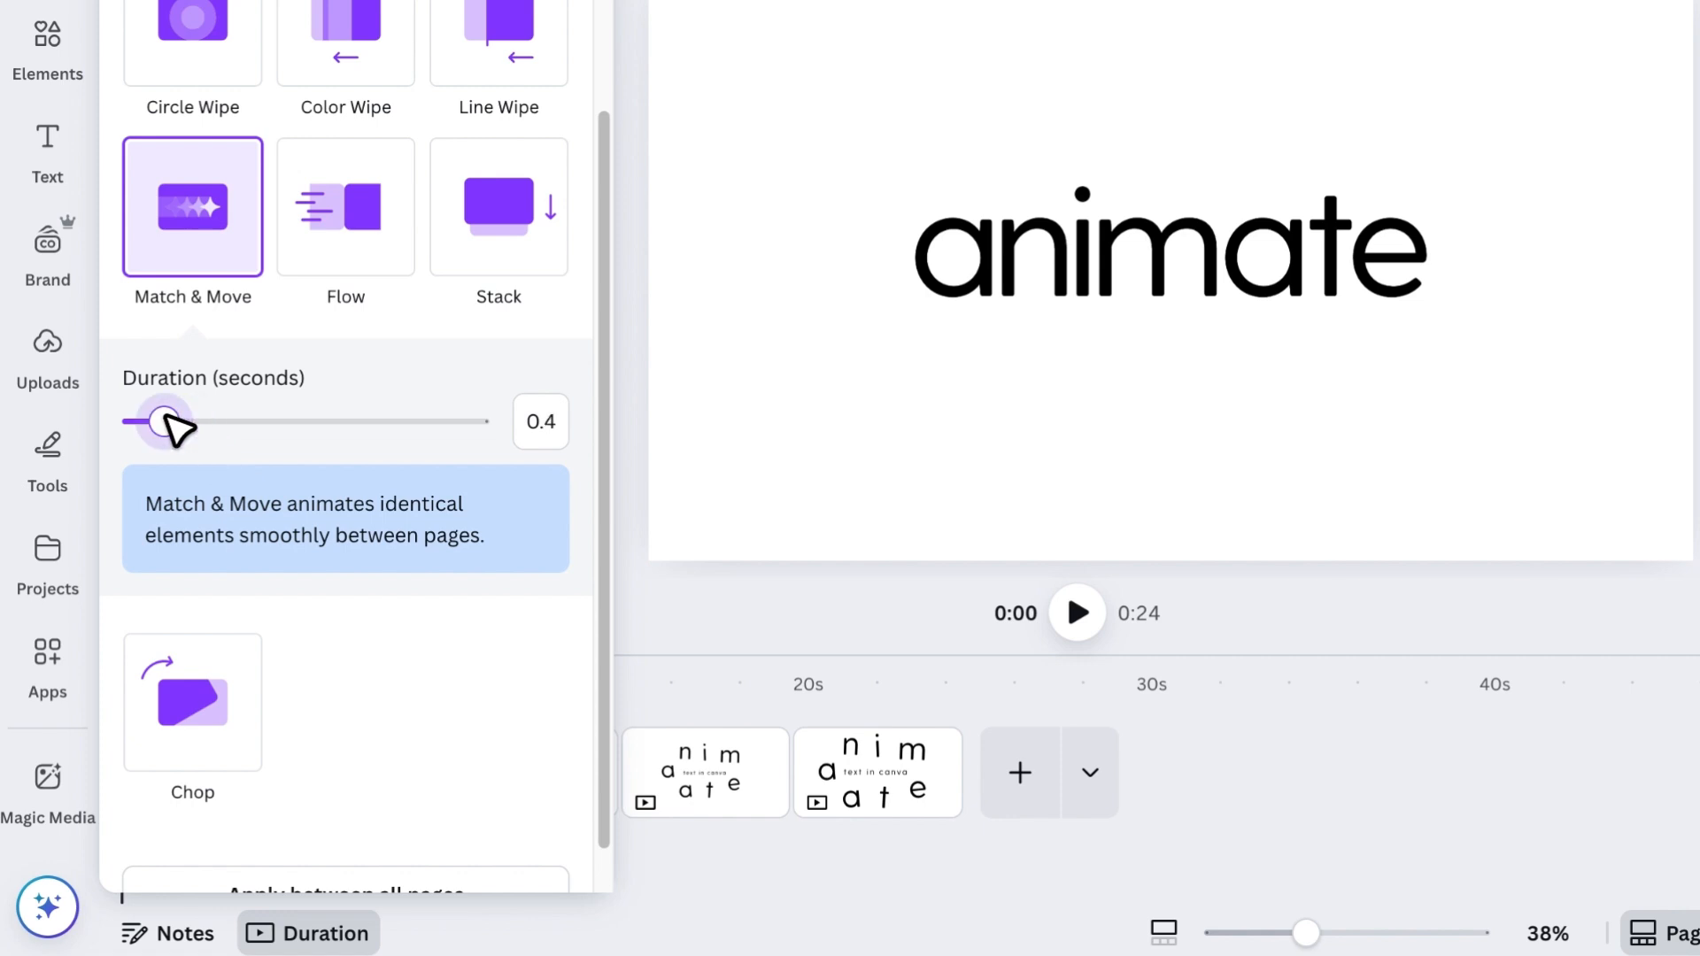
pyautogui.moveTo(175, 429); pyautogui.dragTo(171, 425)
pyautogui.scroll(-1, 368, 714)
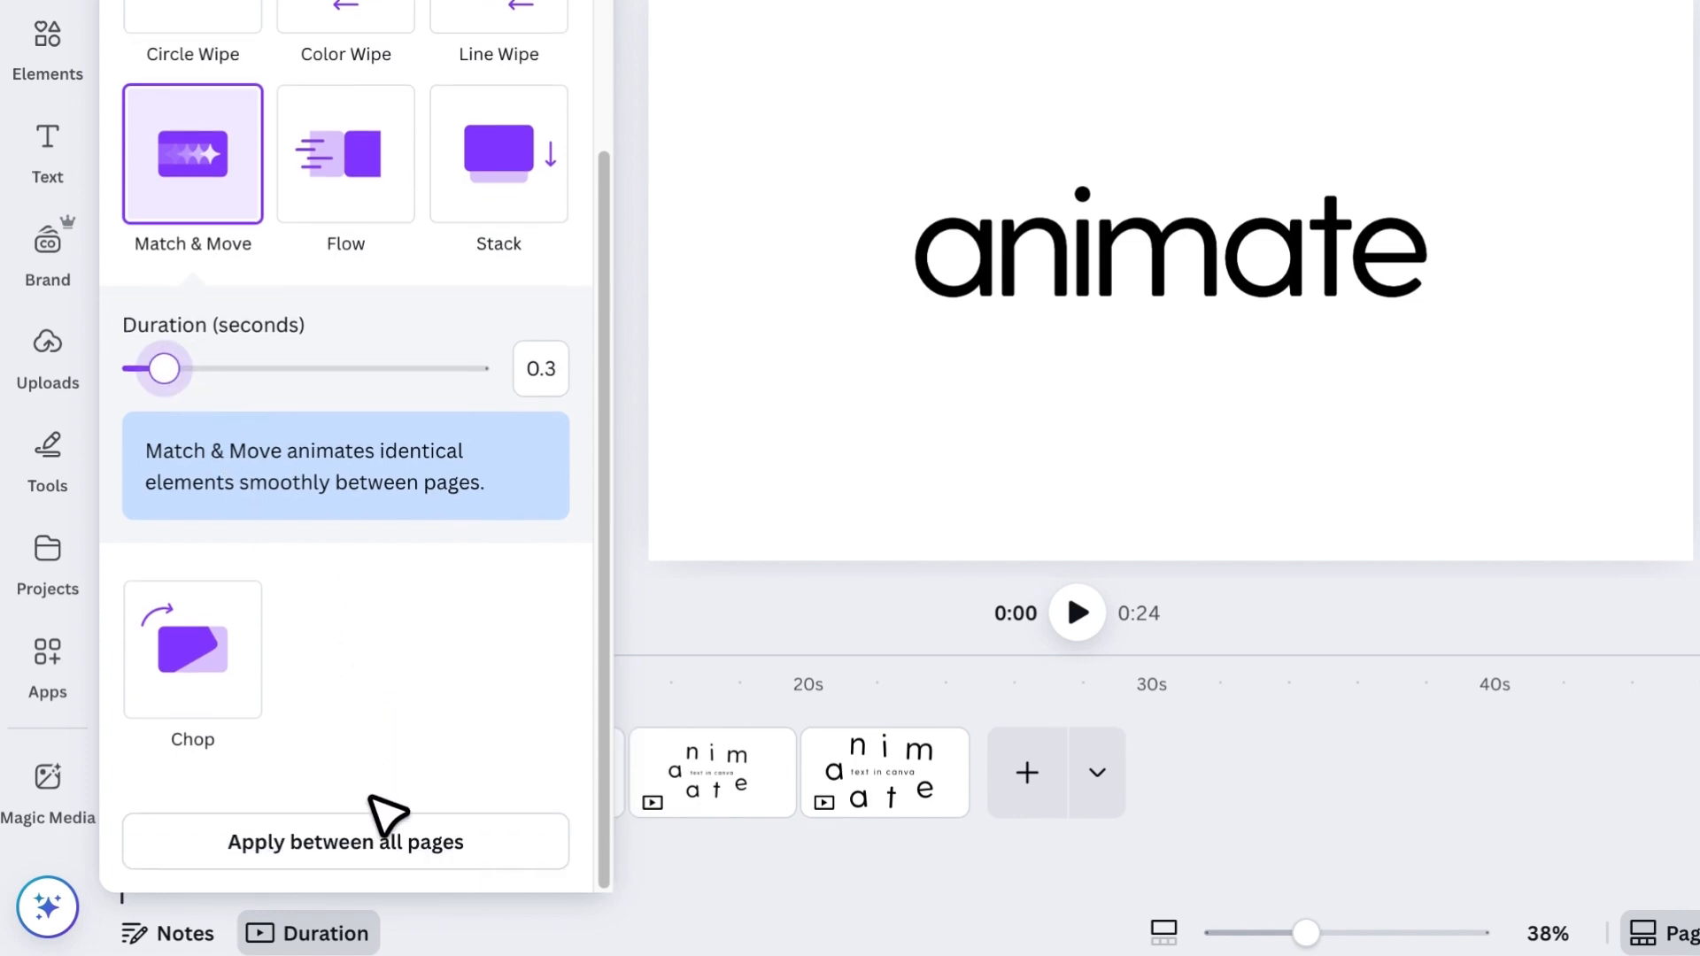
pyautogui.click(383, 841)
pyautogui.scroll(4, 383, 842)
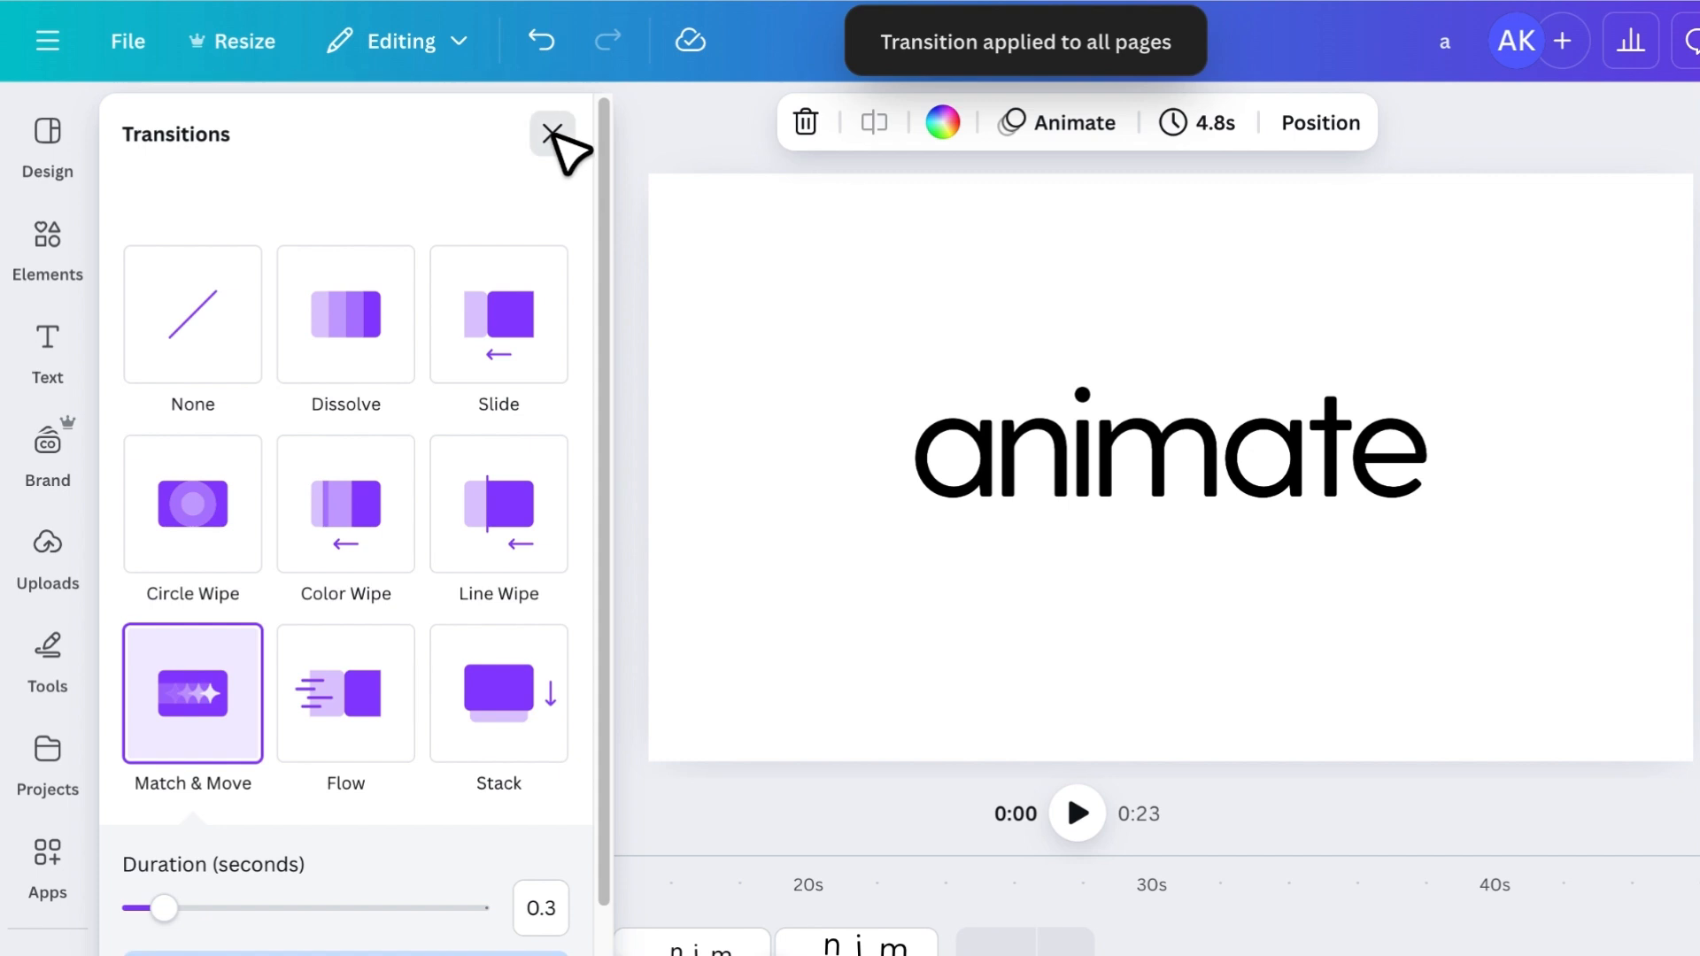
pyautogui.click(552, 133)
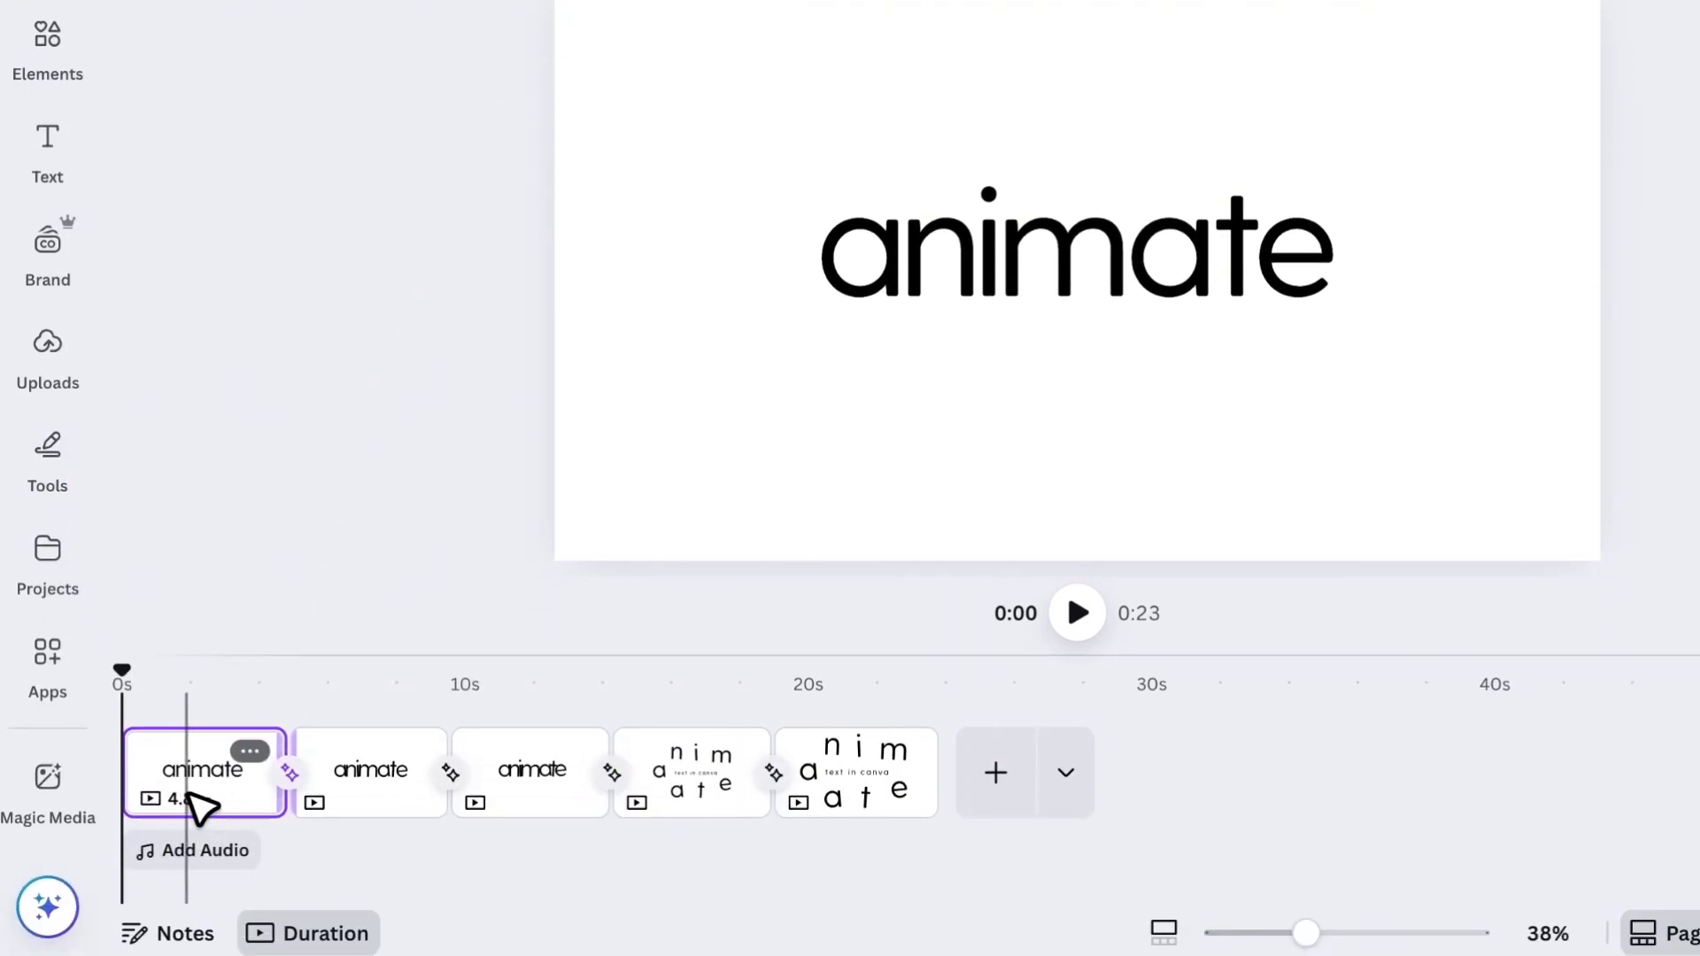
# - Set the first page's timing to 0.3 seconds and apply it to all five pages
pyautogui.click(1036, 115)
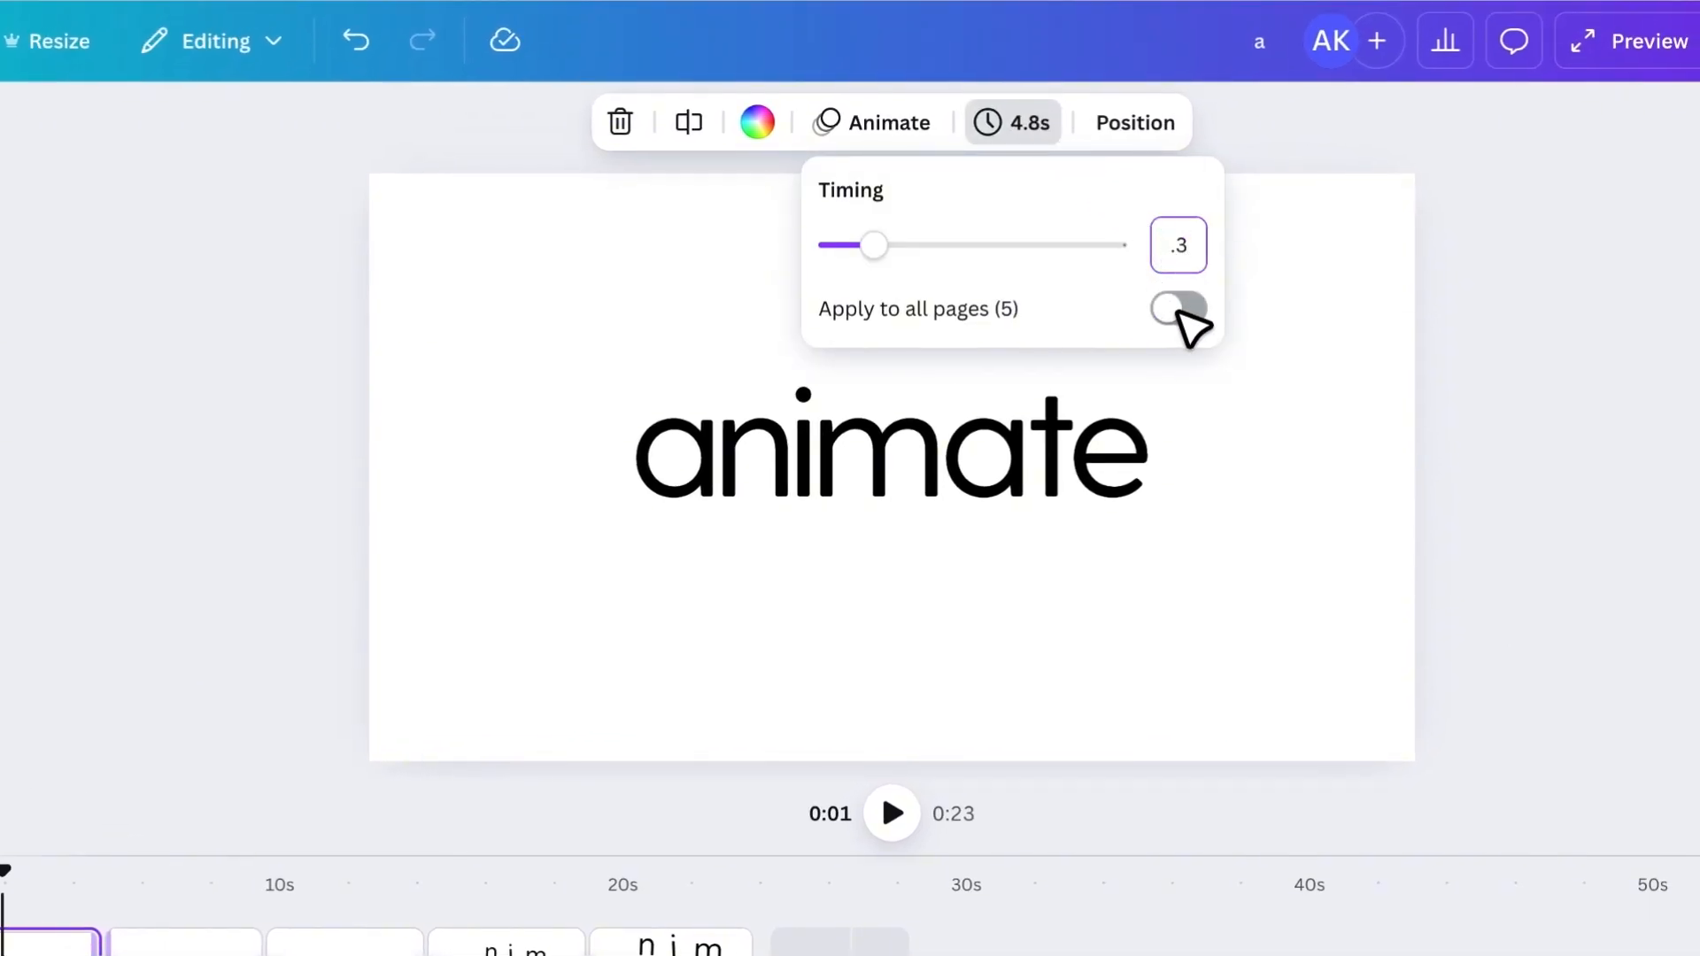
pyautogui.click(1167, 310)
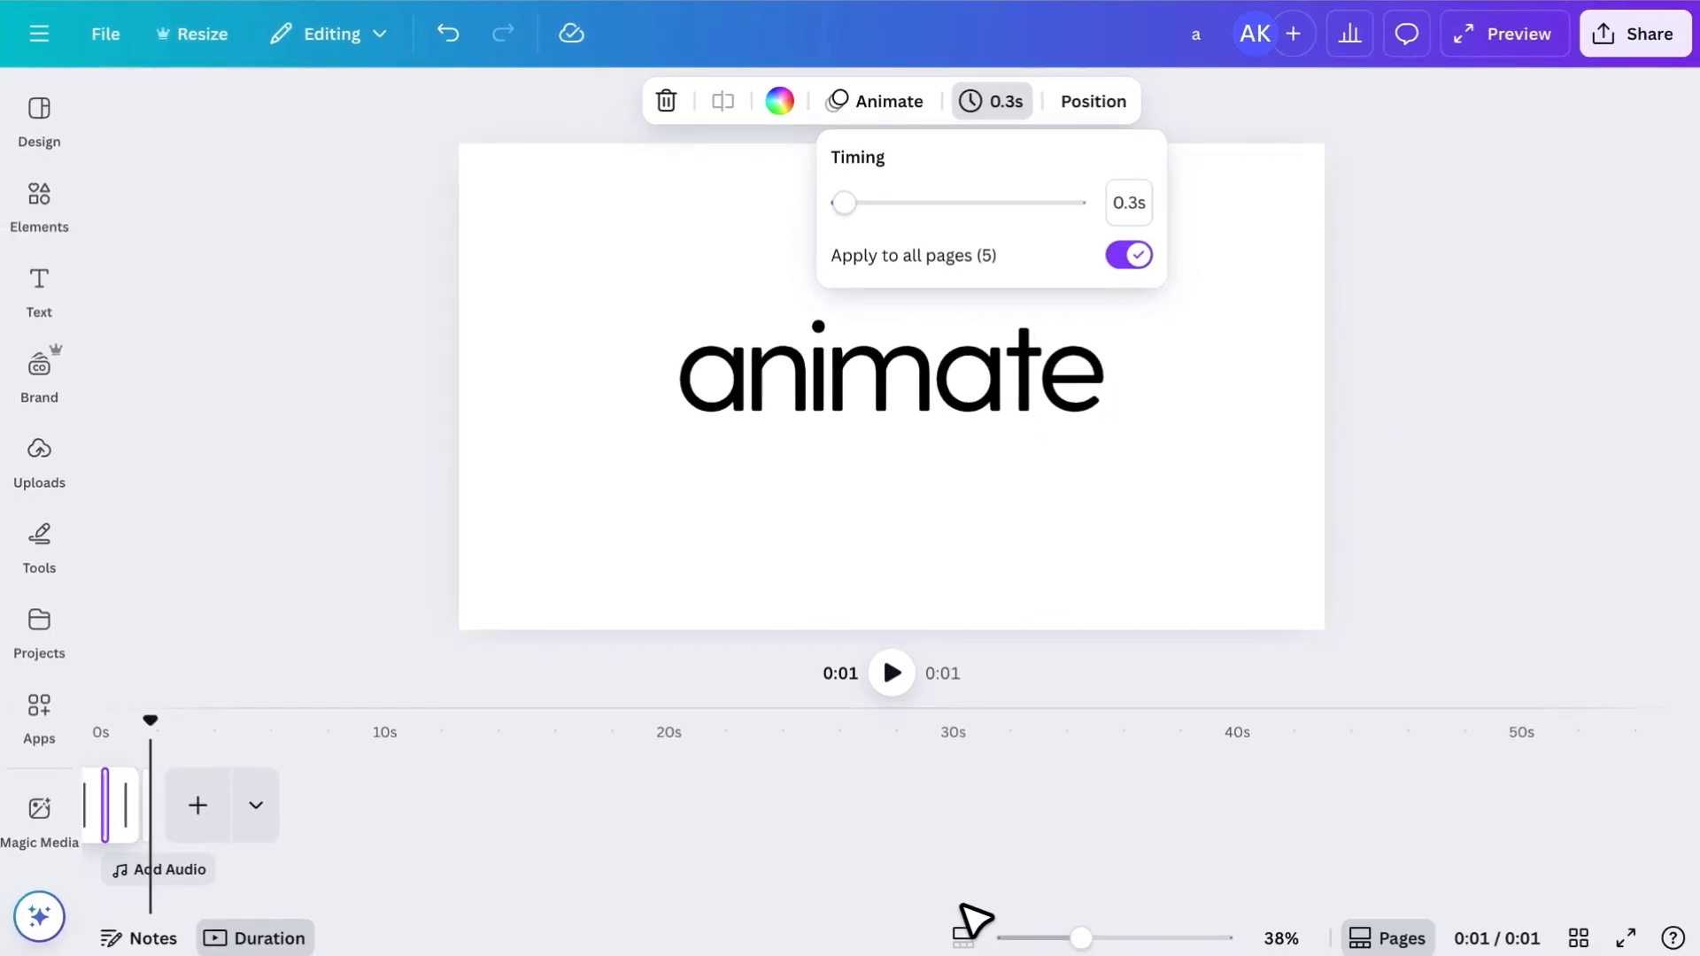
# - Enlarge the timeline scale to 500% and extend the last page's duration to 2.0 seconds
pyautogui.click(996, 936)
pyautogui.moveTo(1011, 937); pyautogui.dragTo(1280, 942)
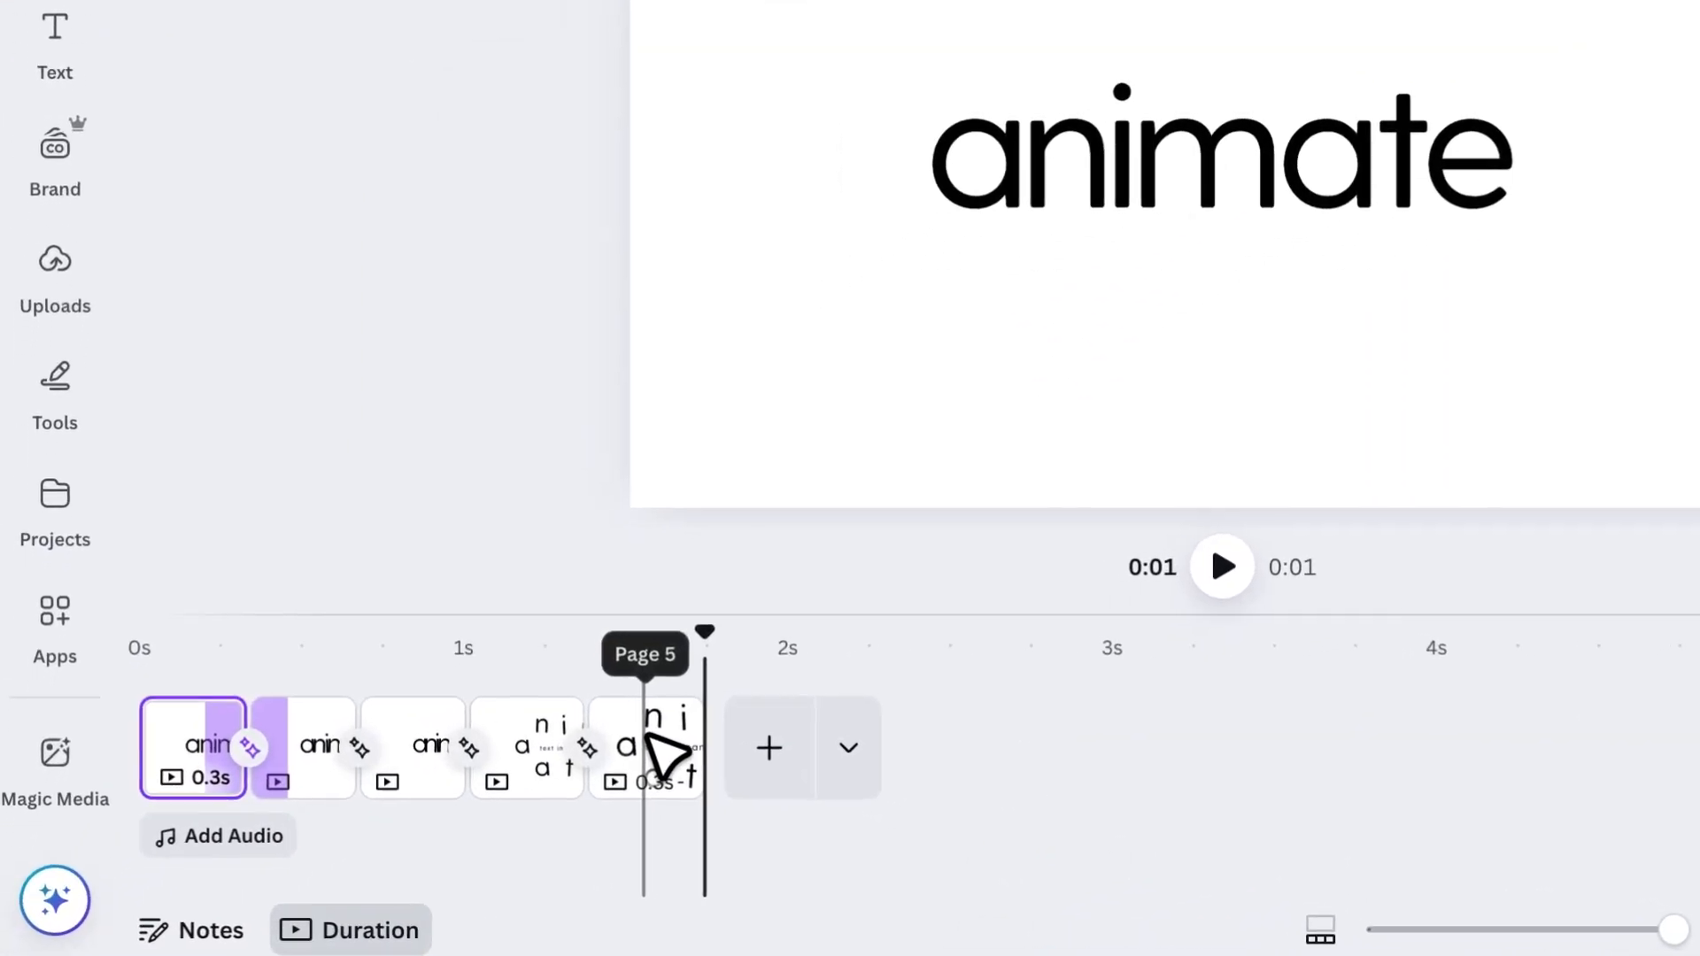
pyautogui.moveTo(510, 814); pyautogui.dragTo(795, 819)
pyautogui.moveTo(1097, 767); pyautogui.dragTo(1245, 722)
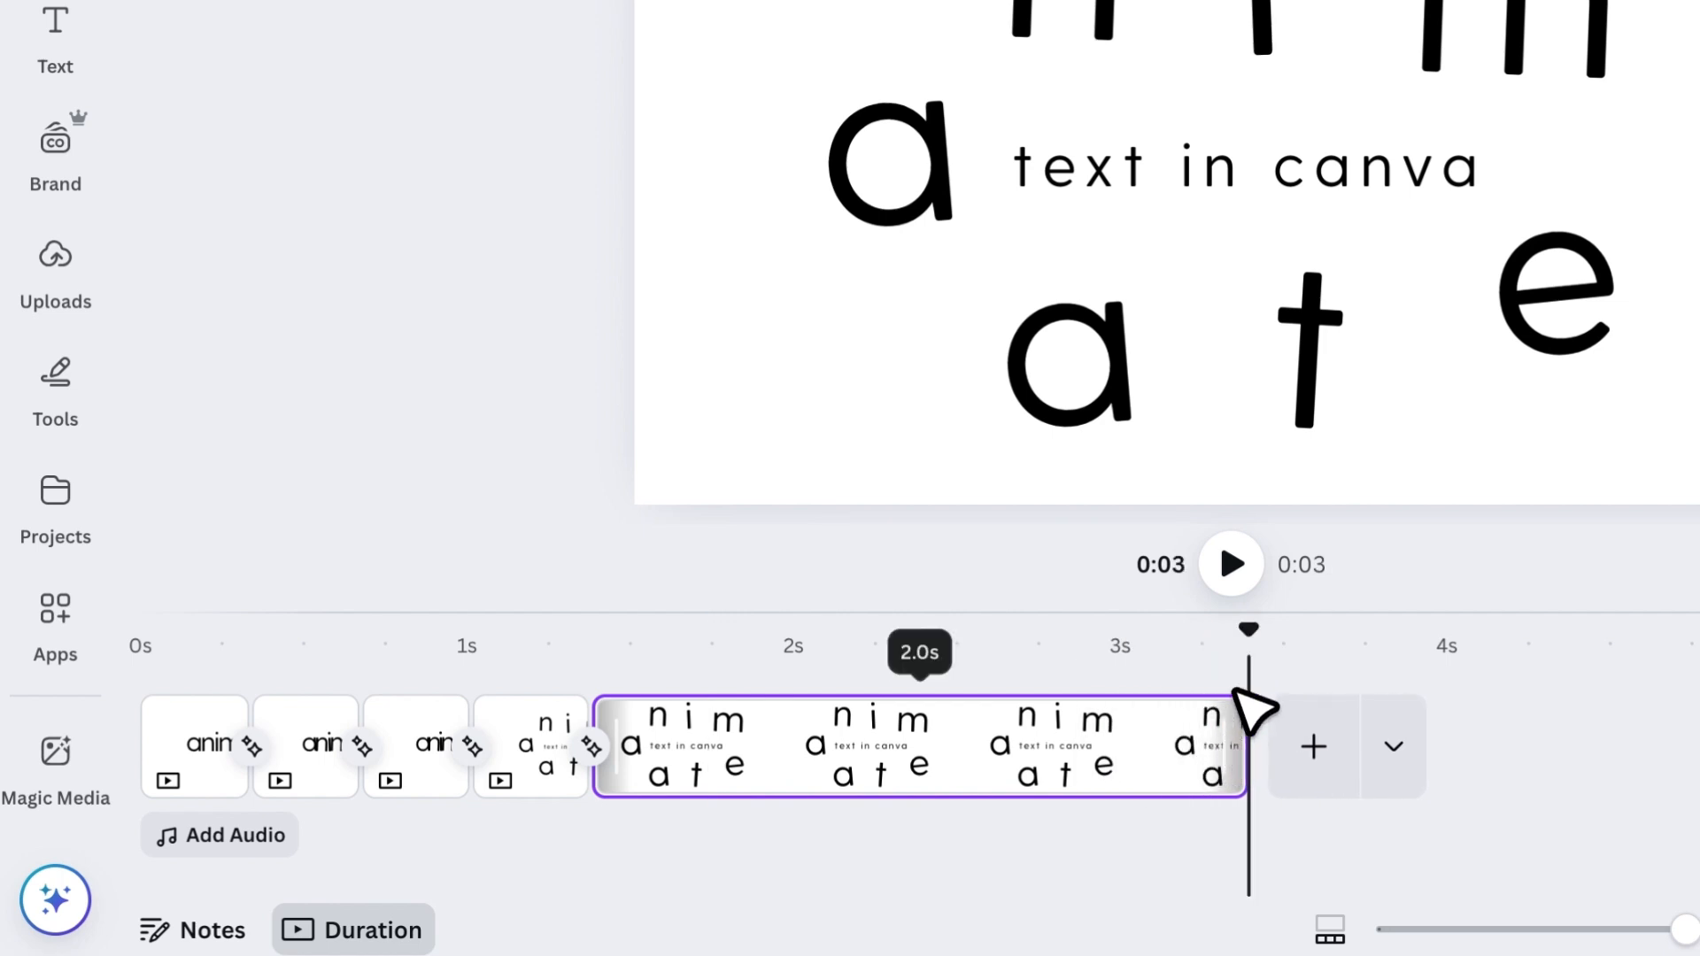
# - Play the finished animation from the beginning to check it
pyautogui.moveTo(420, 644); pyautogui.dragTo(4, 643)
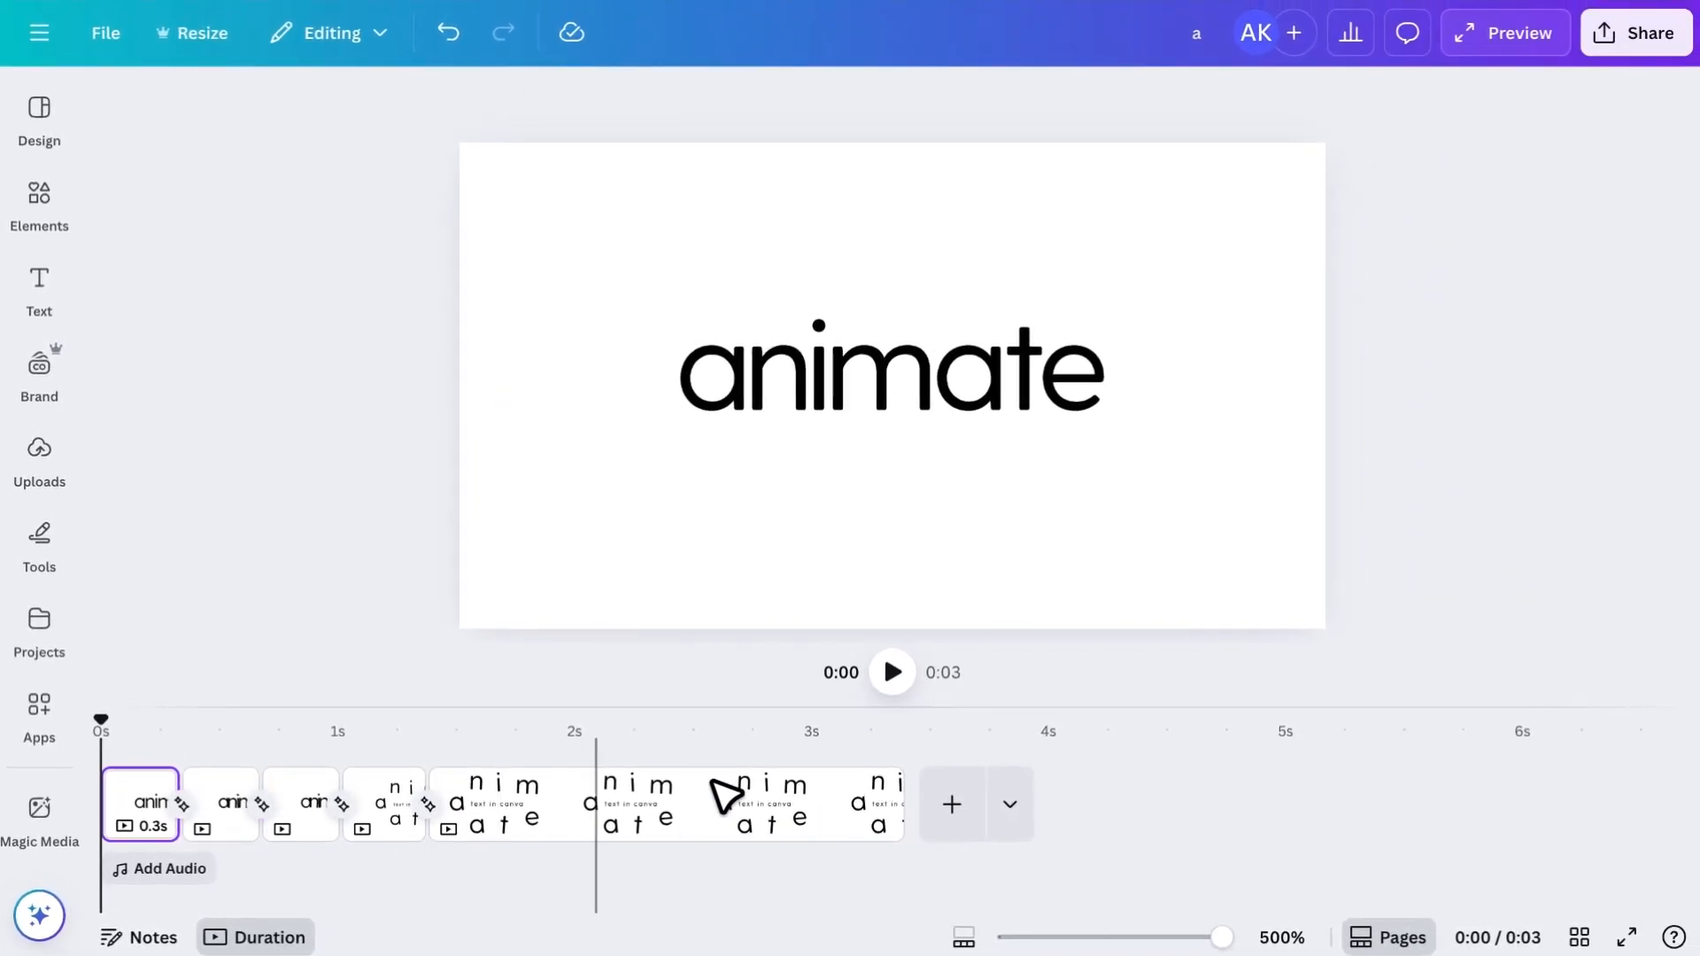
pyautogui.click(892, 673)
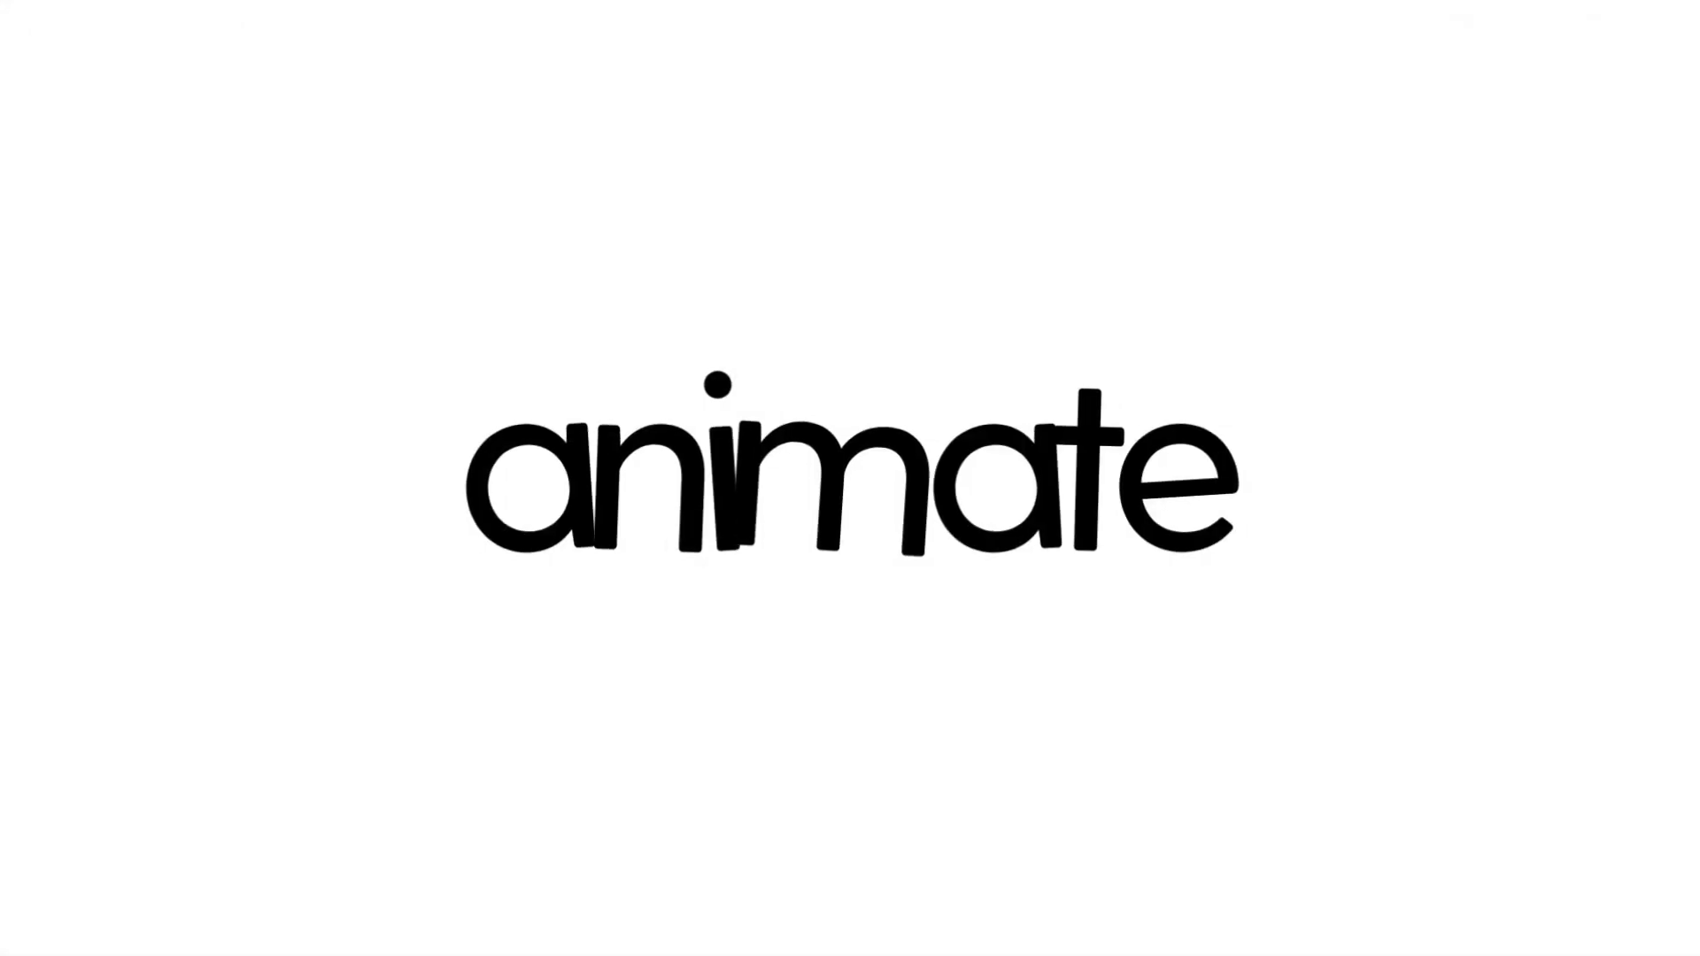